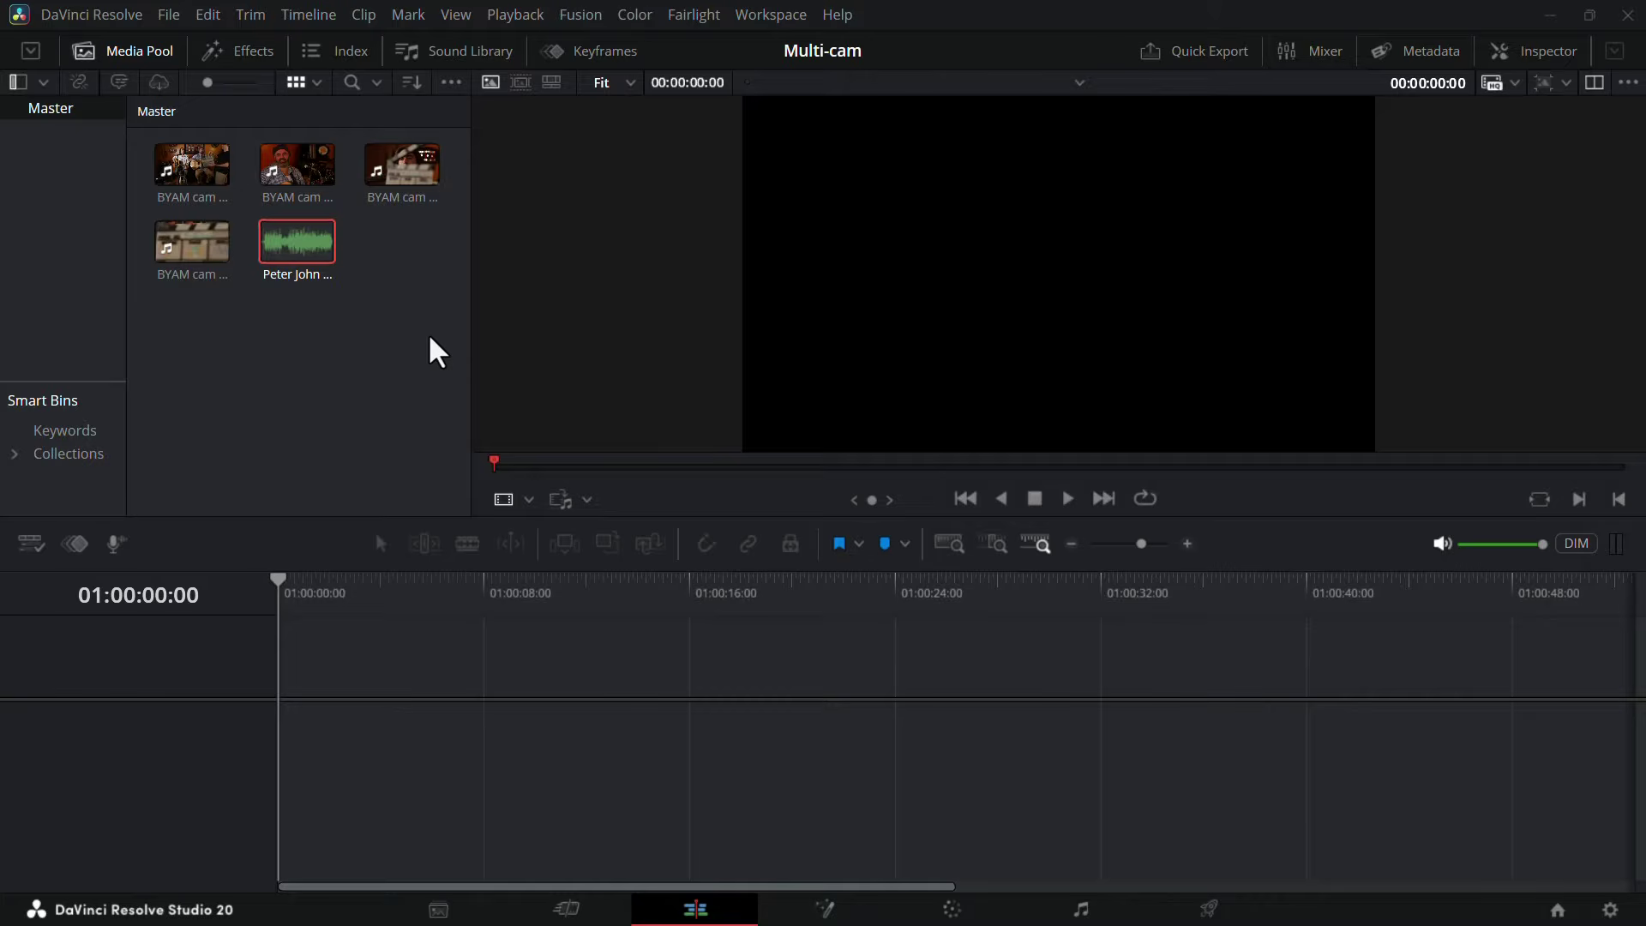
Start creating a new multicam clip from the four BYAM camera clips and the separate audio file.
left_click_drag(428, 332, 188, 154)
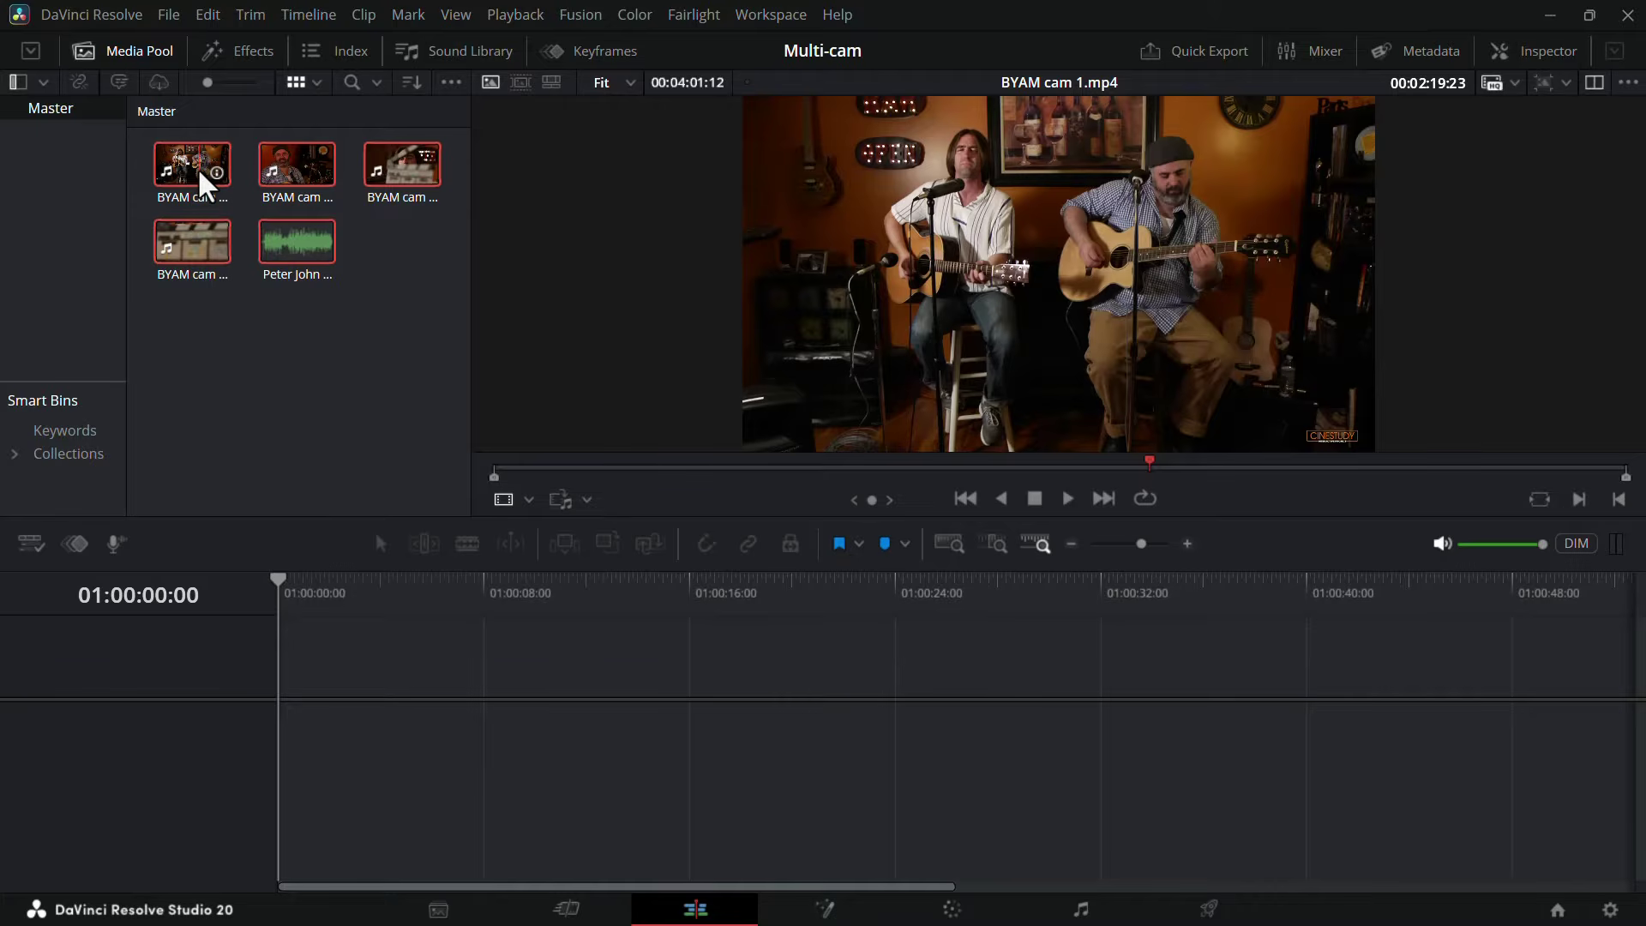
right_click(199, 169)
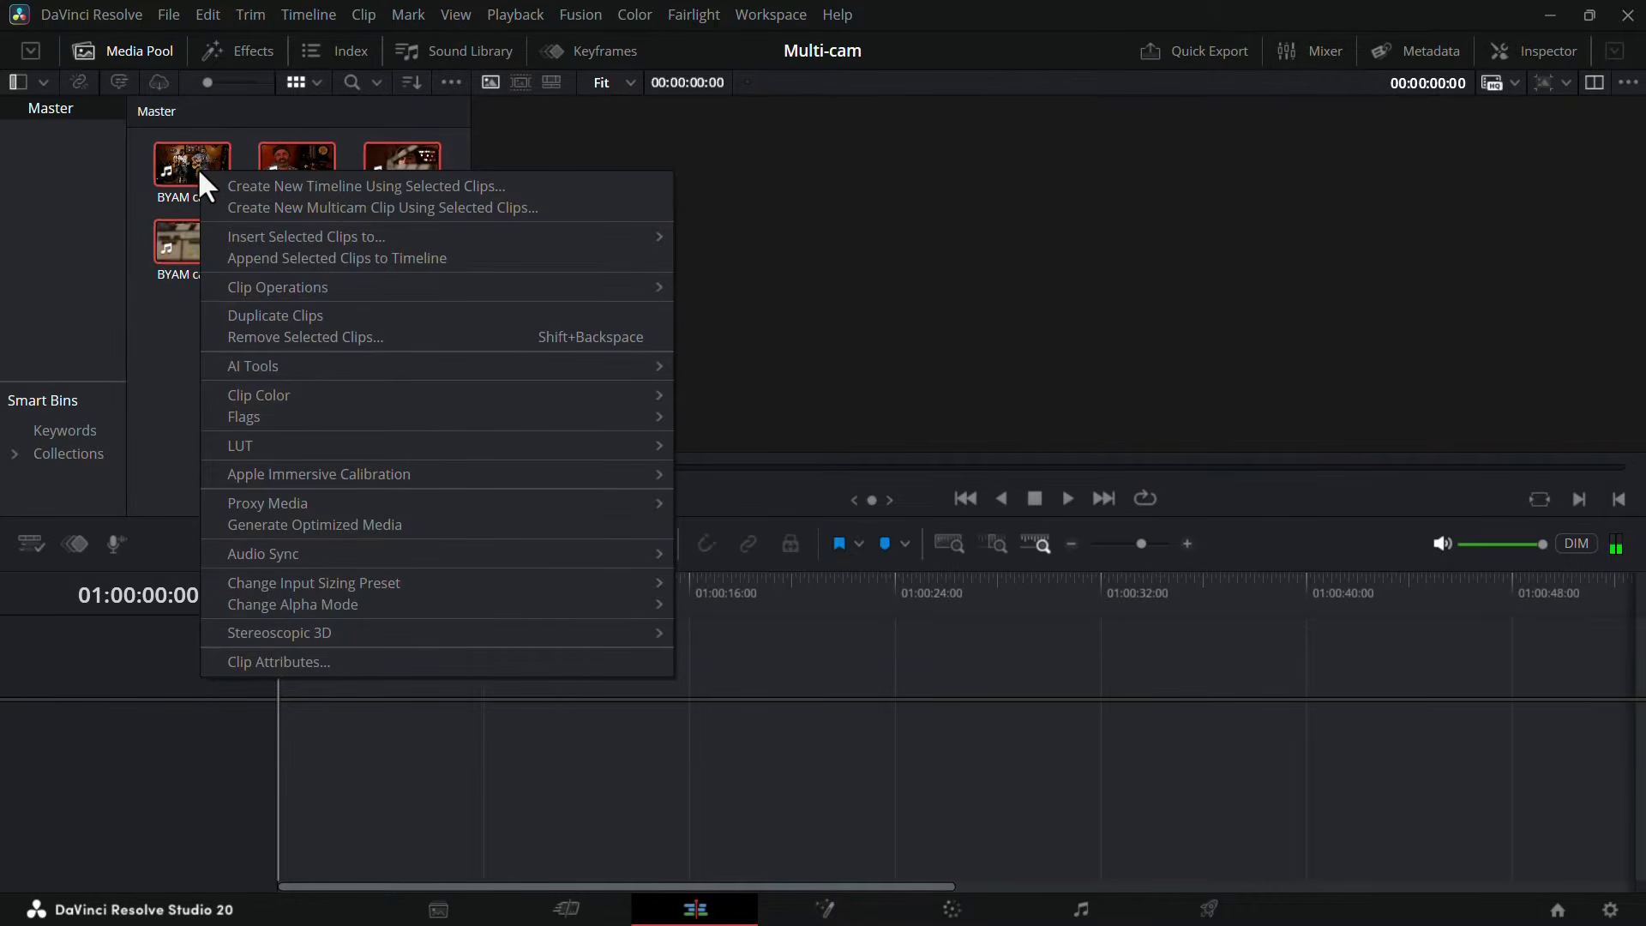
left_click(289, 209)
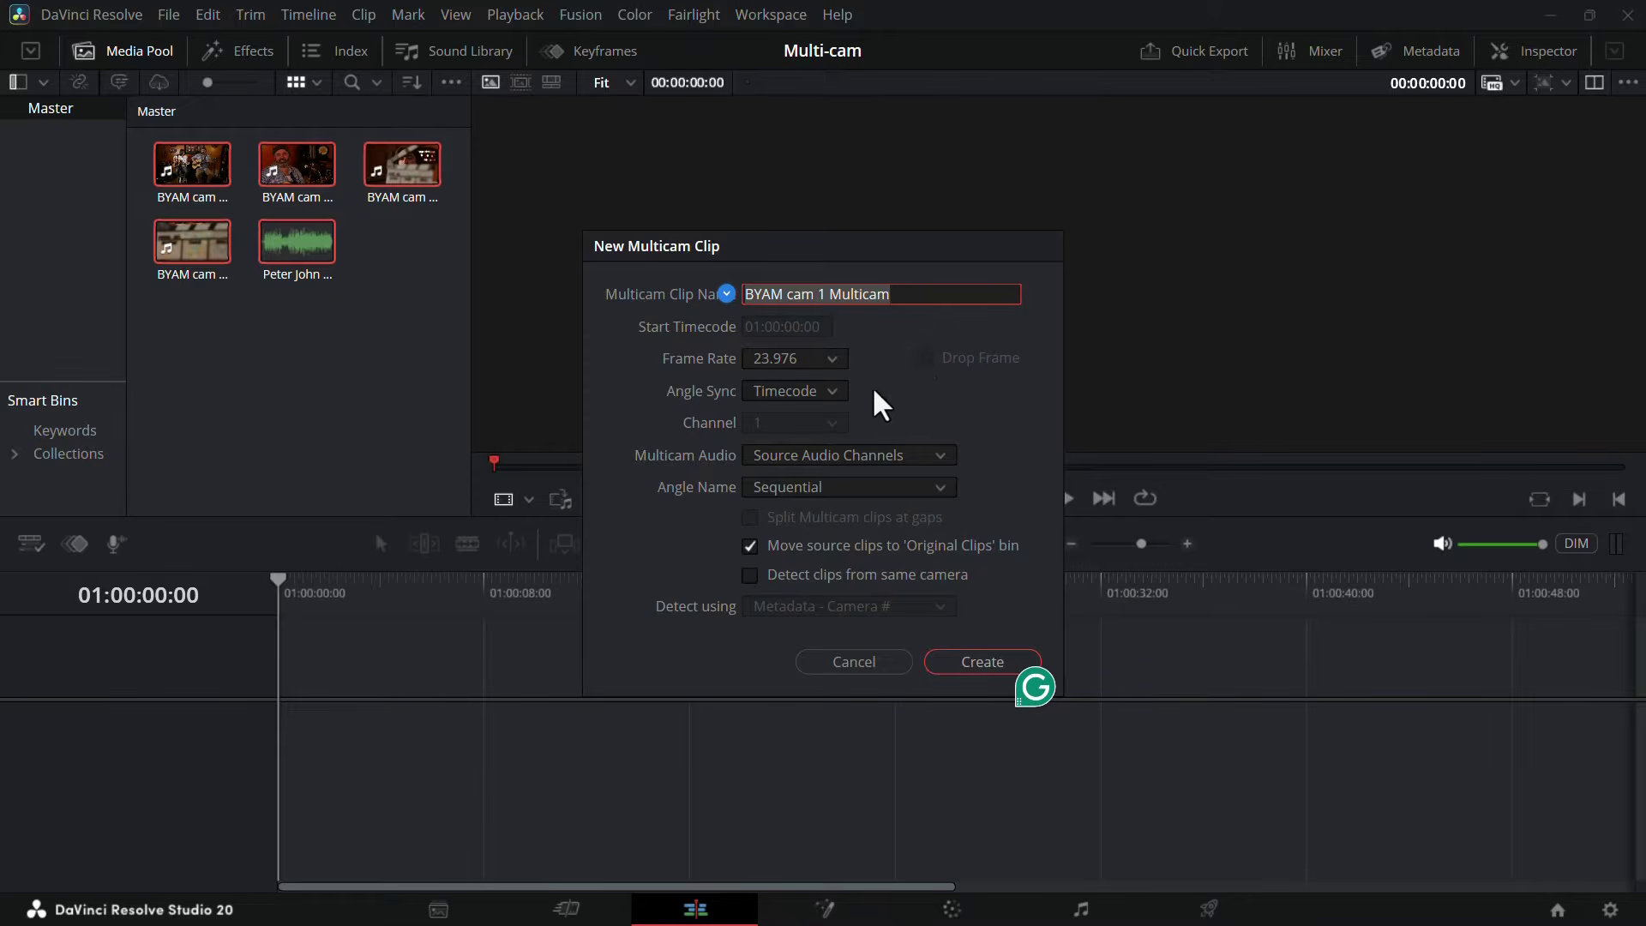
Set the multicam clip's angle sync to Sound, using audio channel 1.
left_click(833, 394)
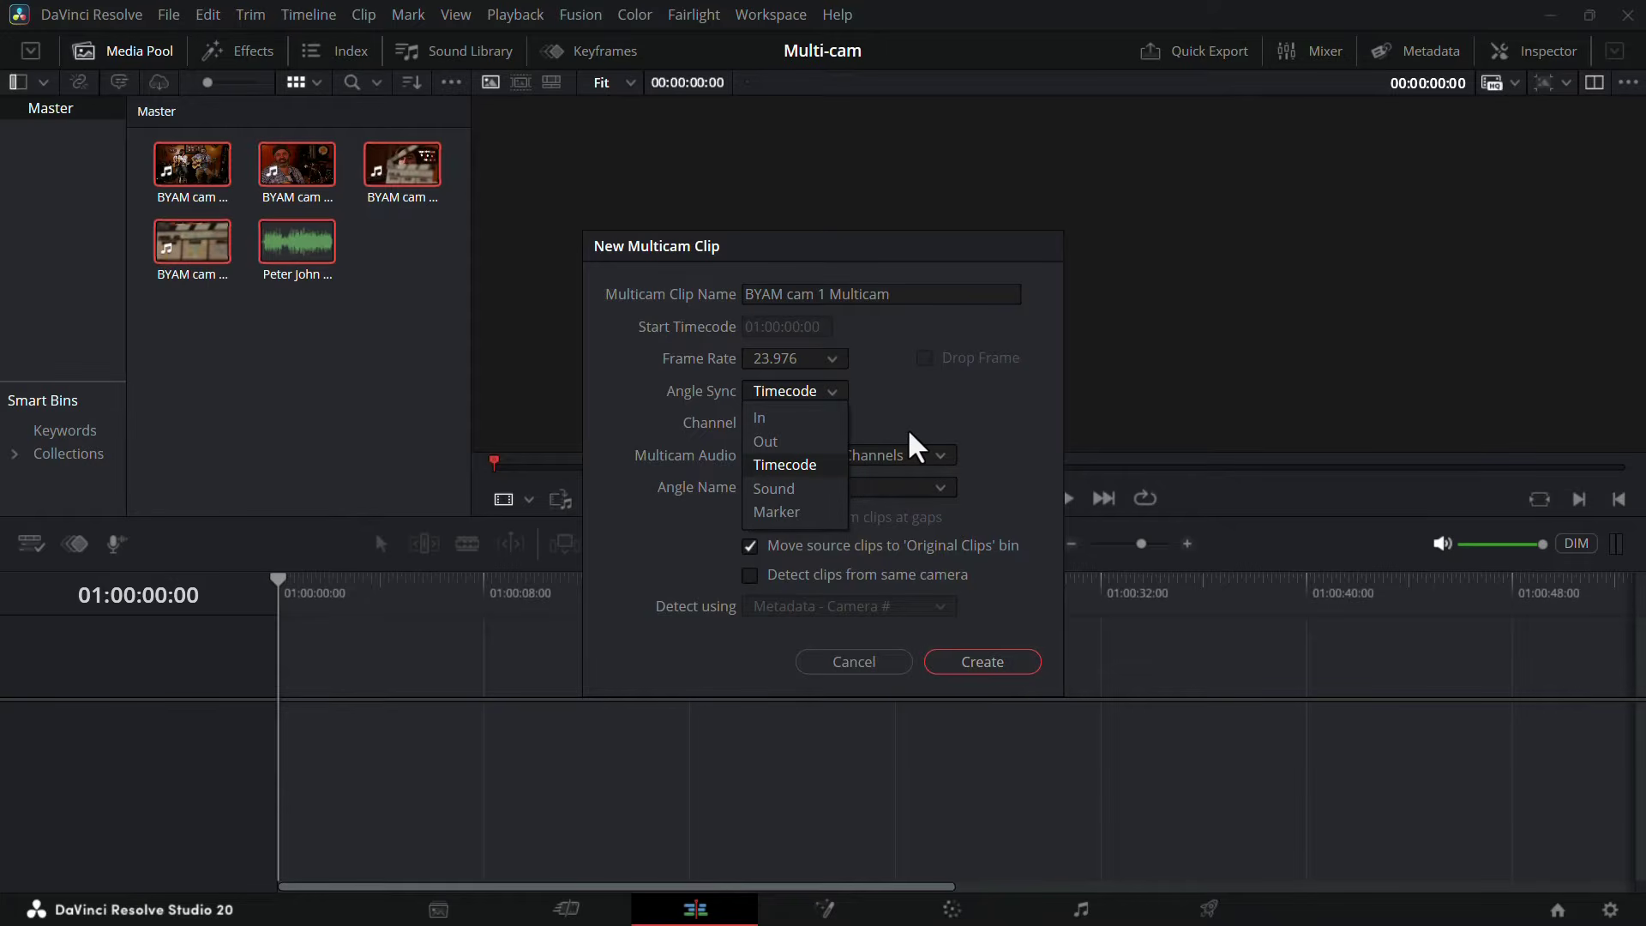
left_click(817, 465)
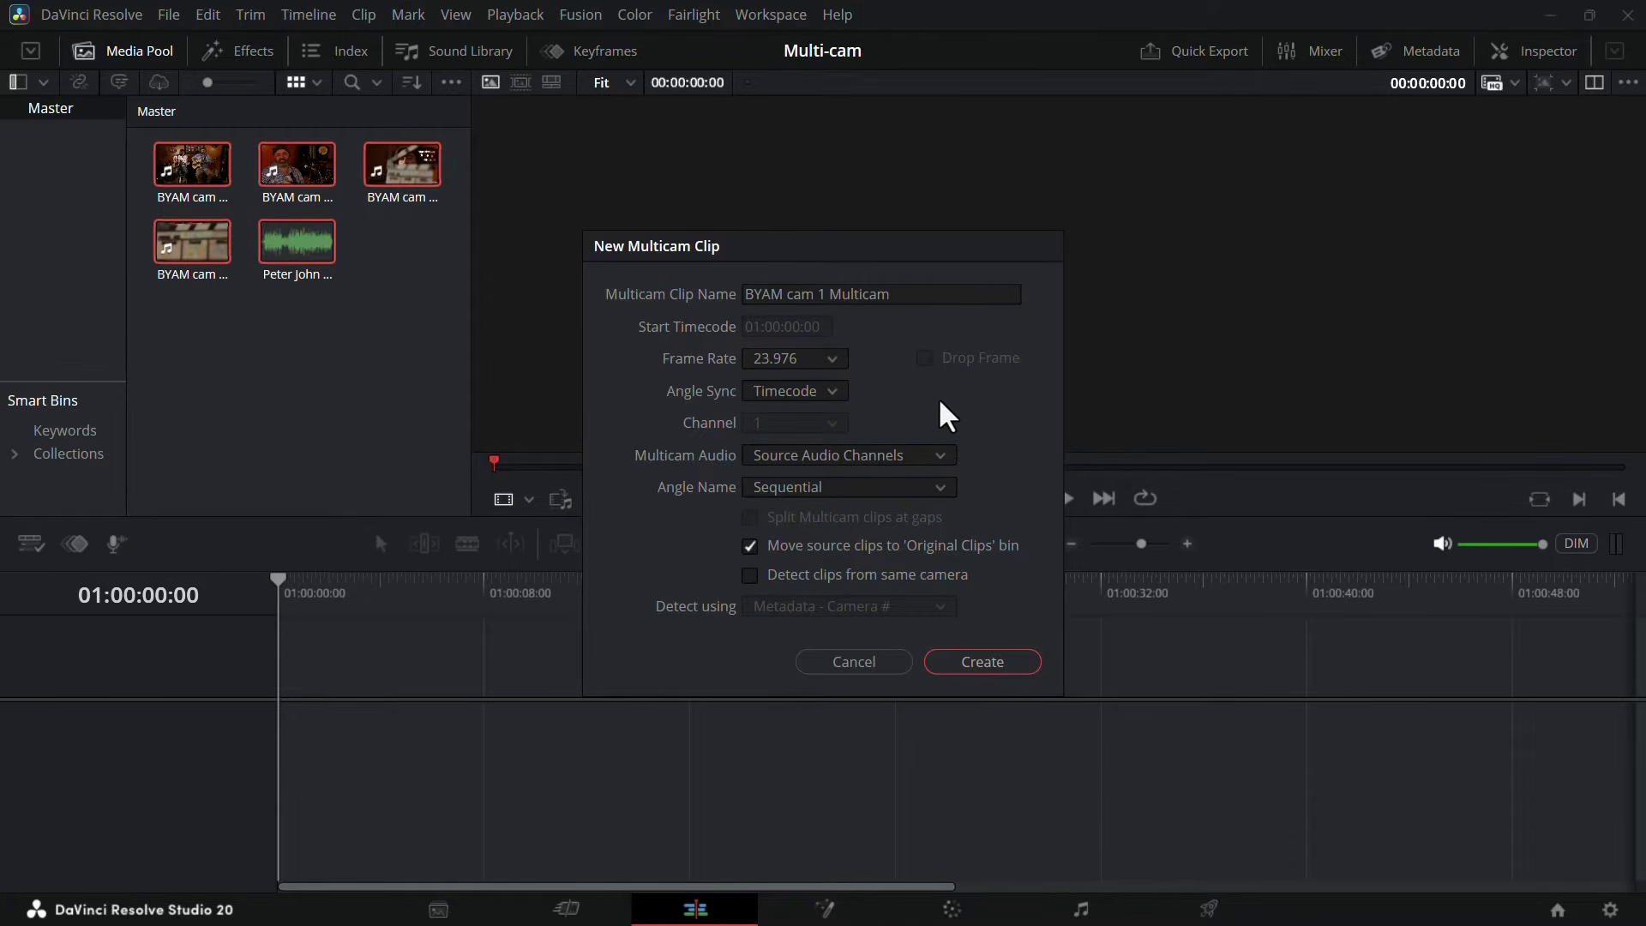
left_click(839, 391)
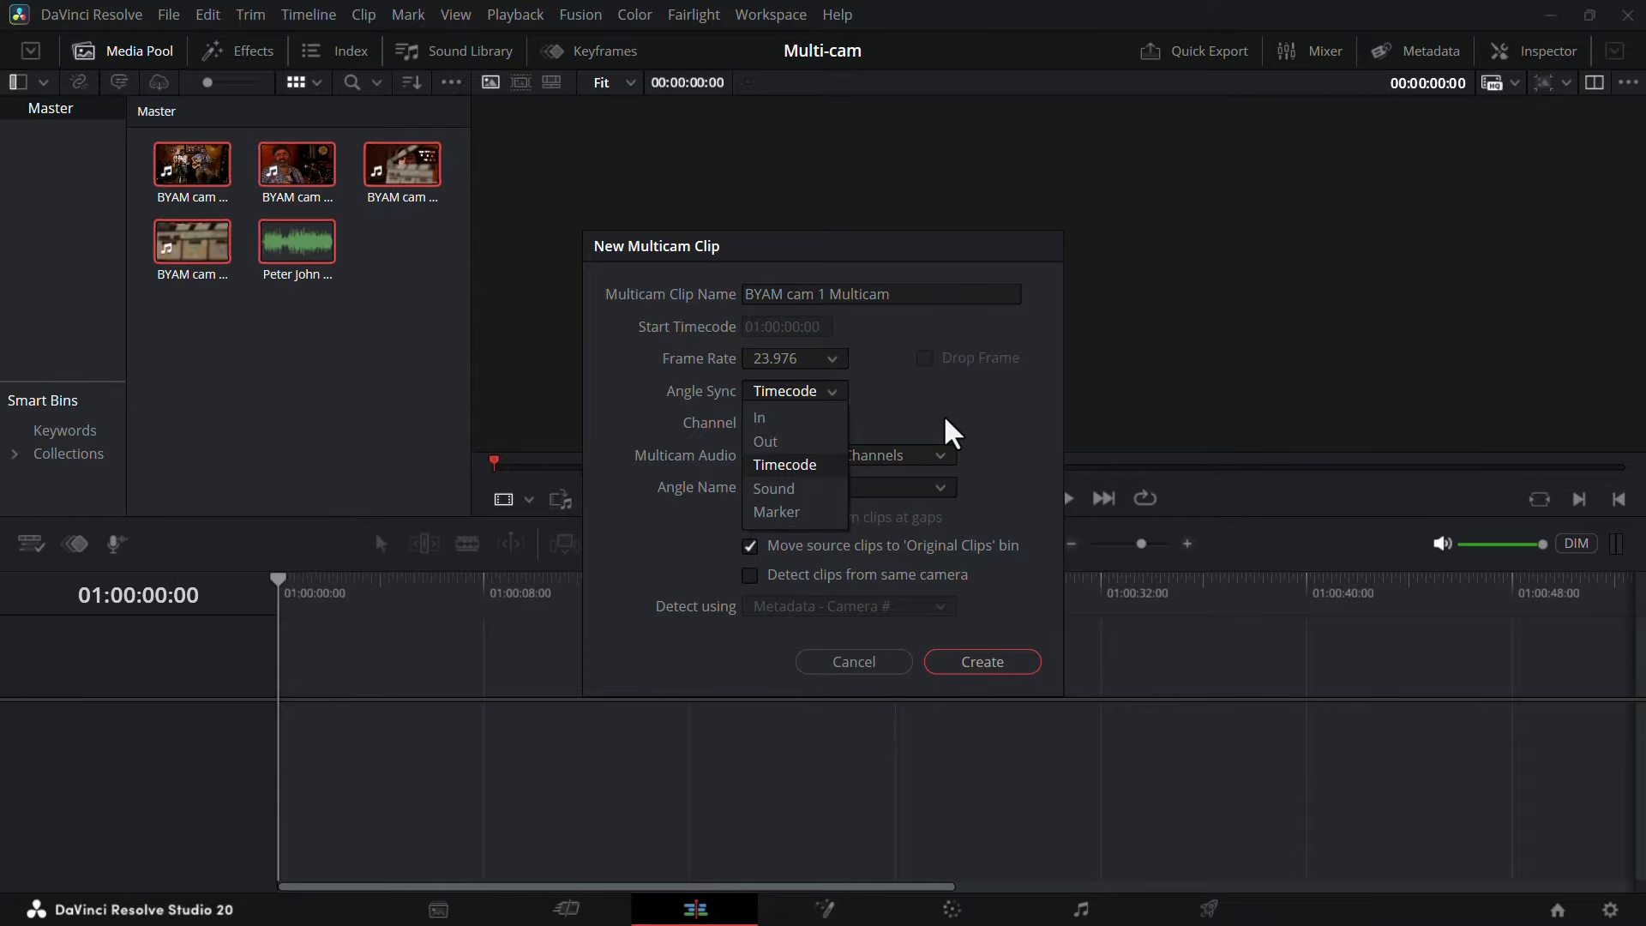
left_click(774, 488)
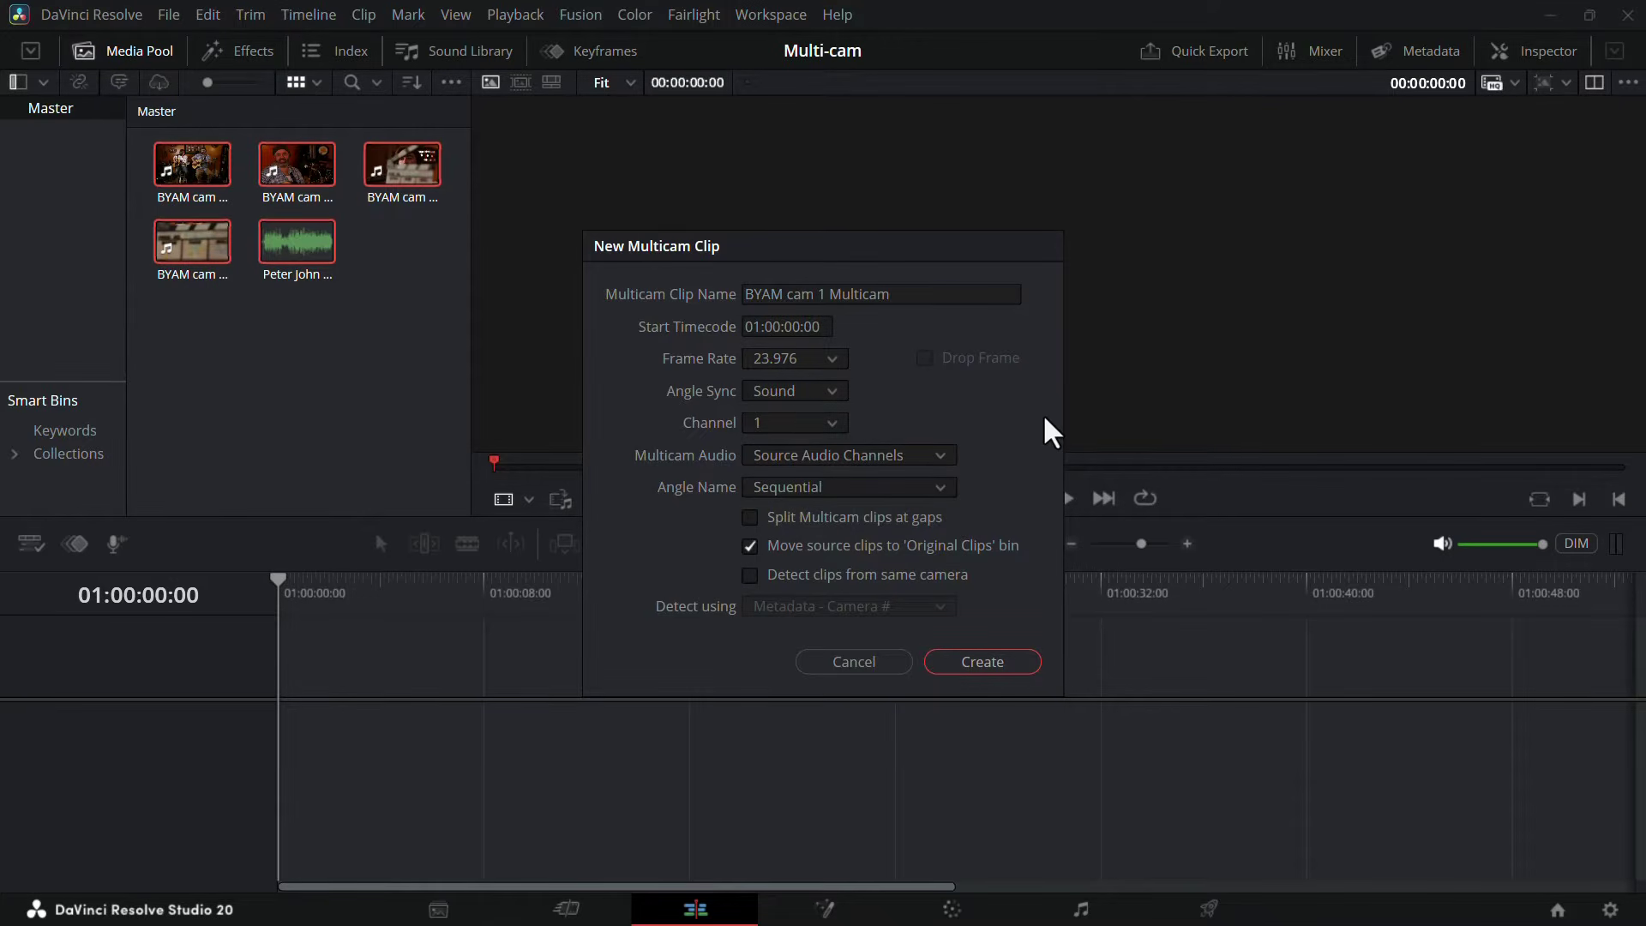
left_click(835, 422)
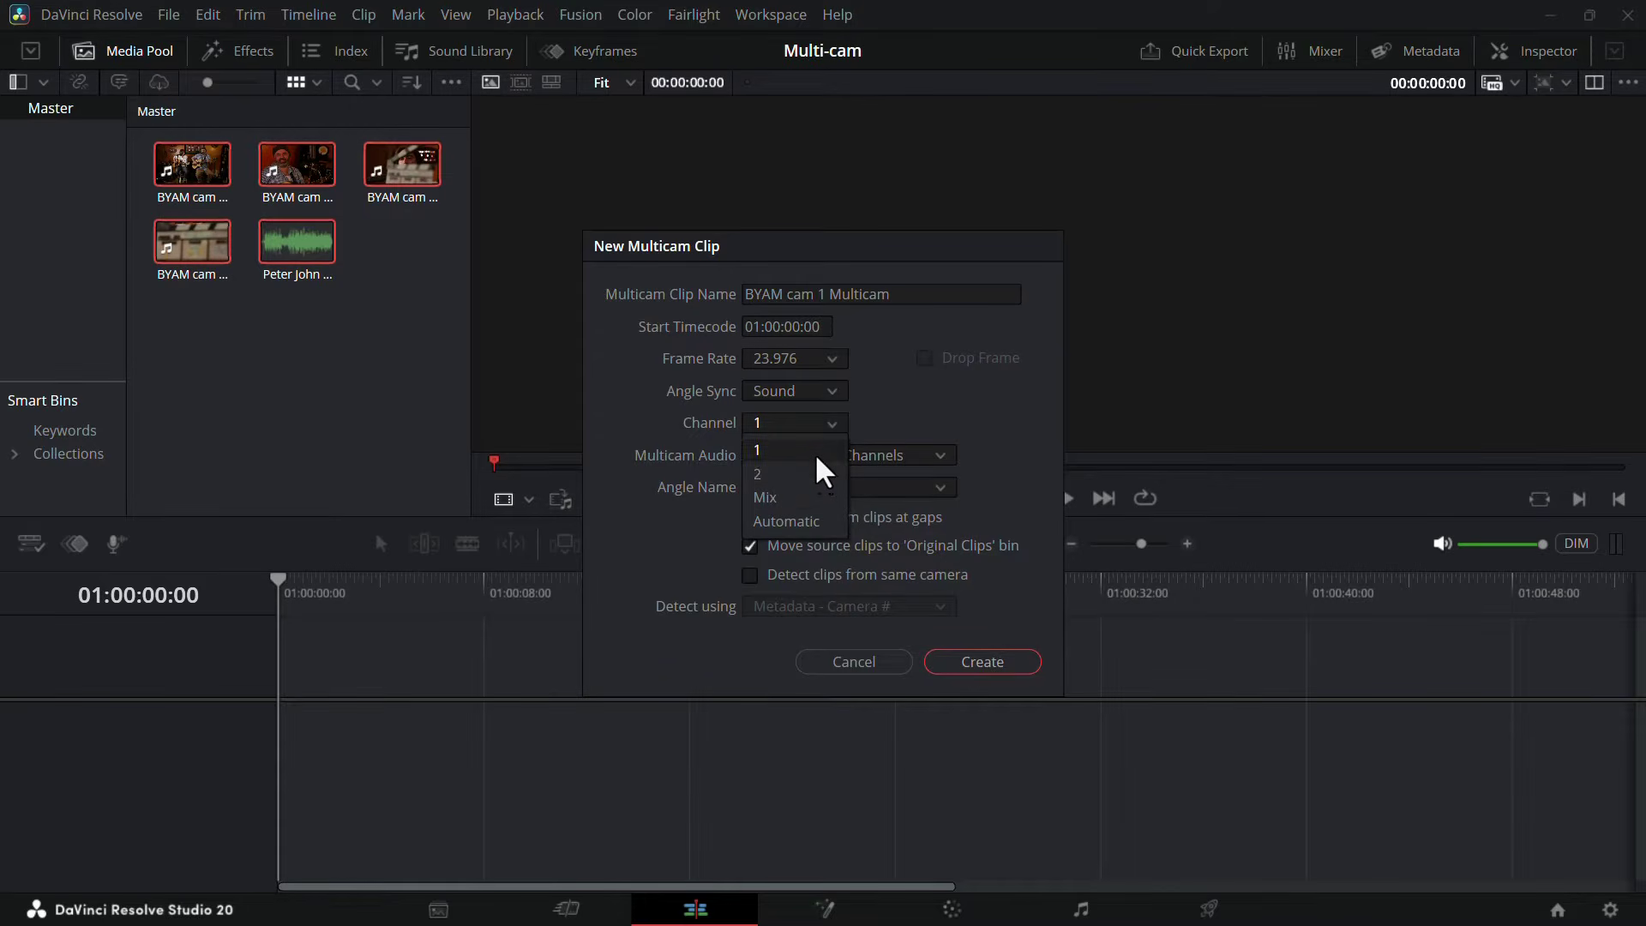
left_click(814, 452)
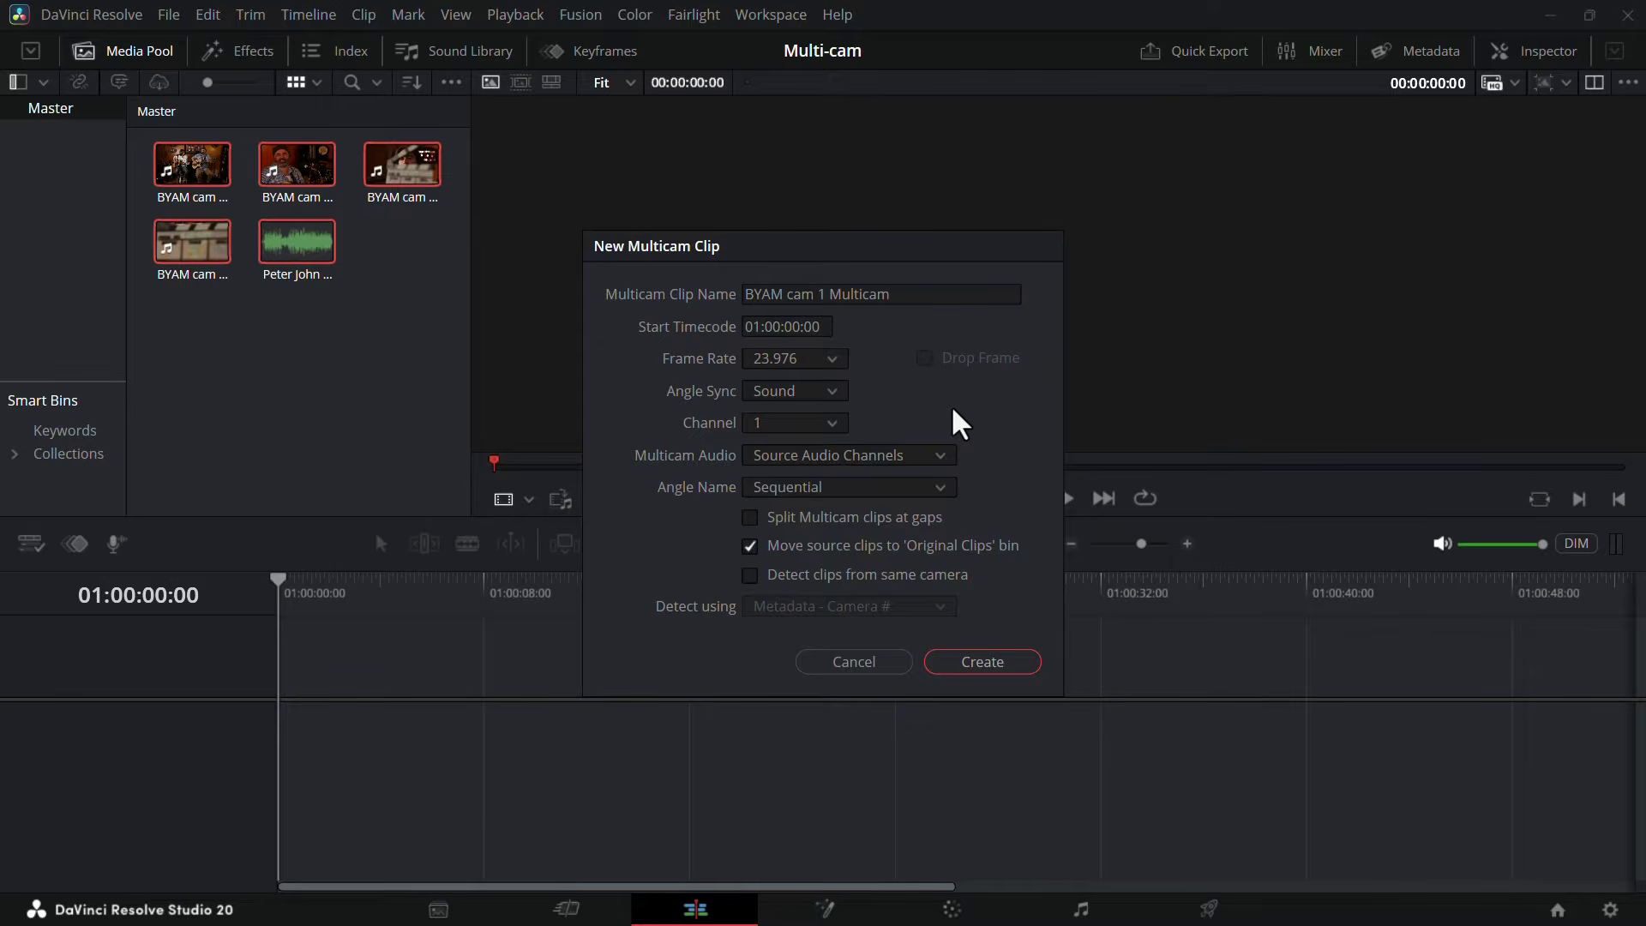
Keep Source Audio Channels and Sequential angle names, turn off moving source clips to the 'Original Clips' bin, and create the multicam clip.
left_click(932, 455)
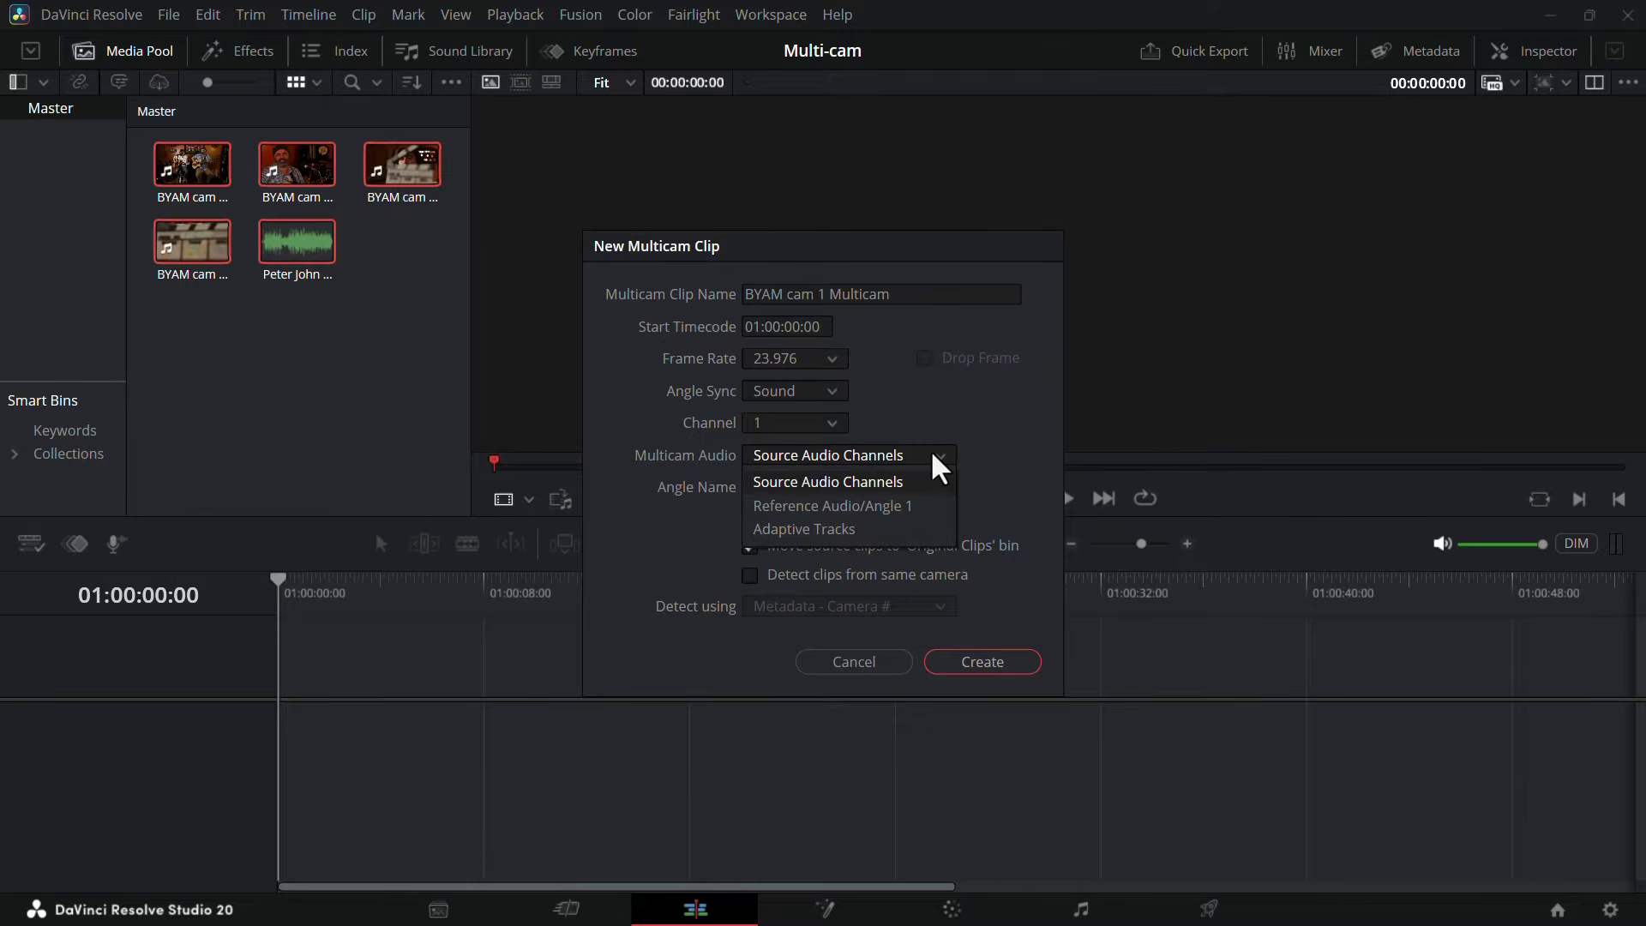
left_click(962, 443)
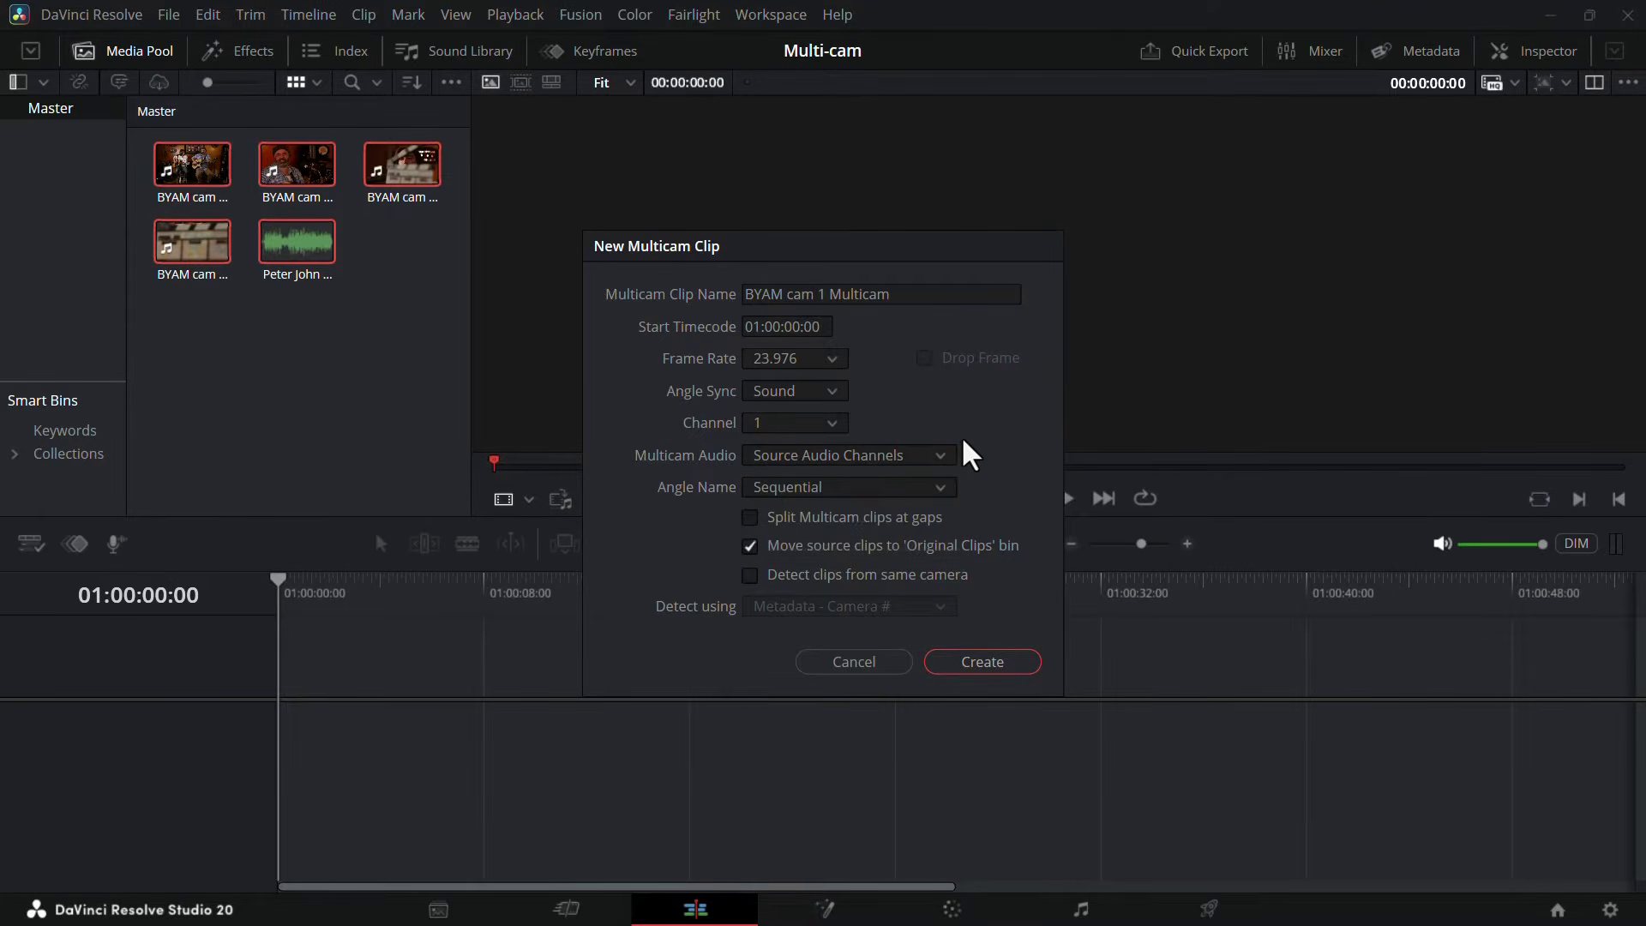
left_click(909, 489)
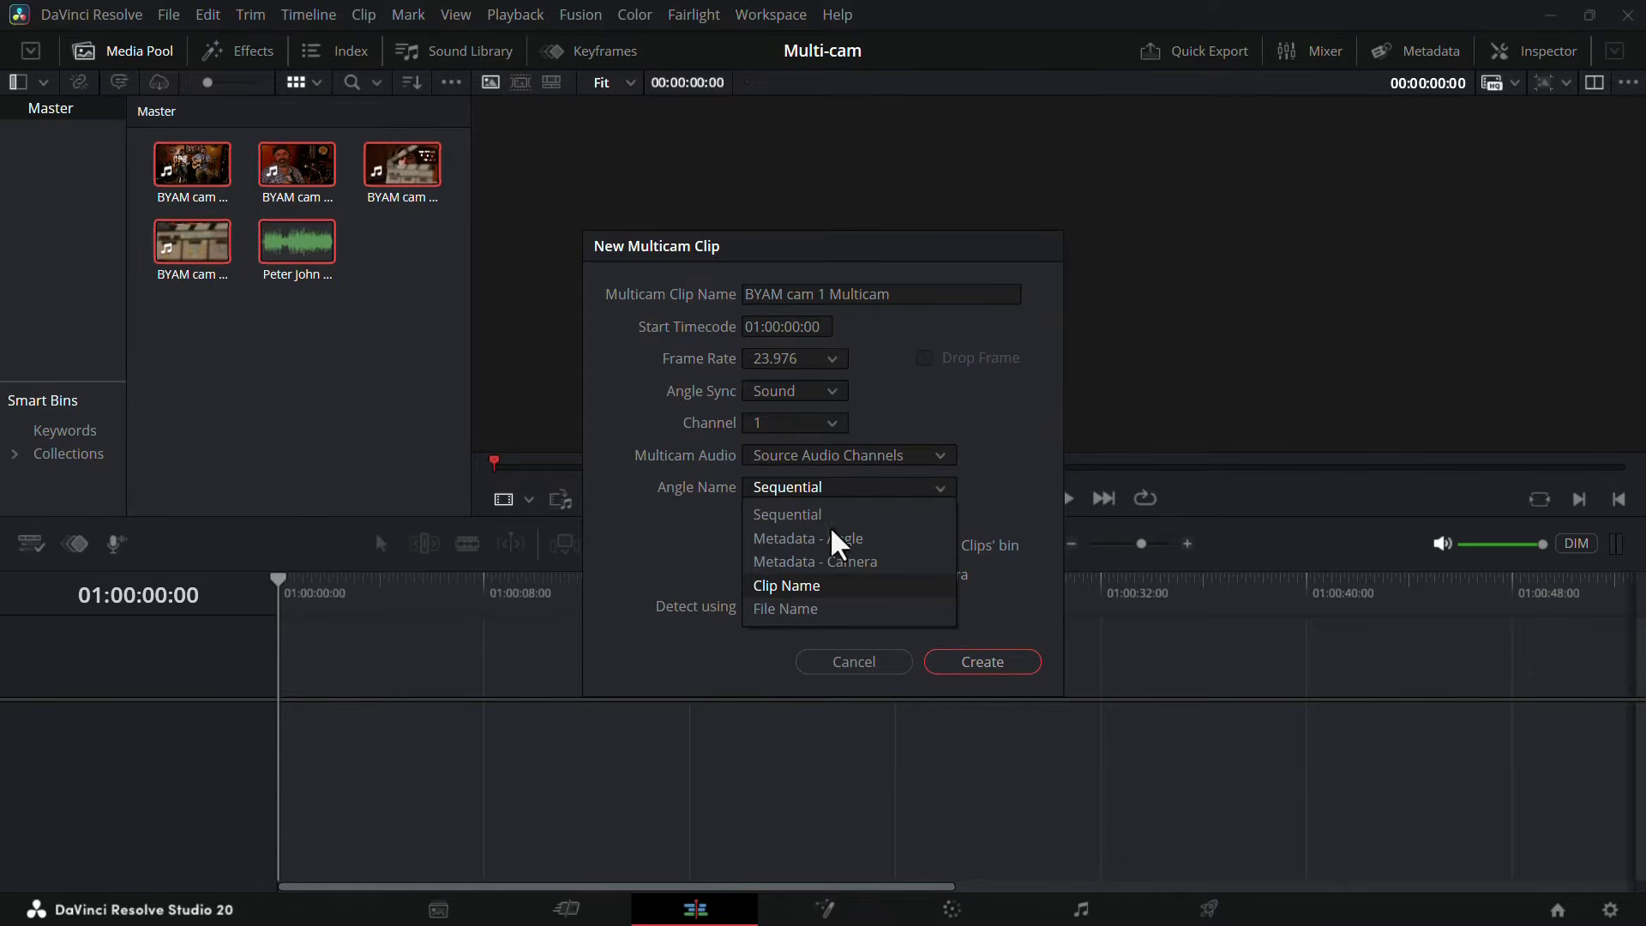
left_click(866, 513)
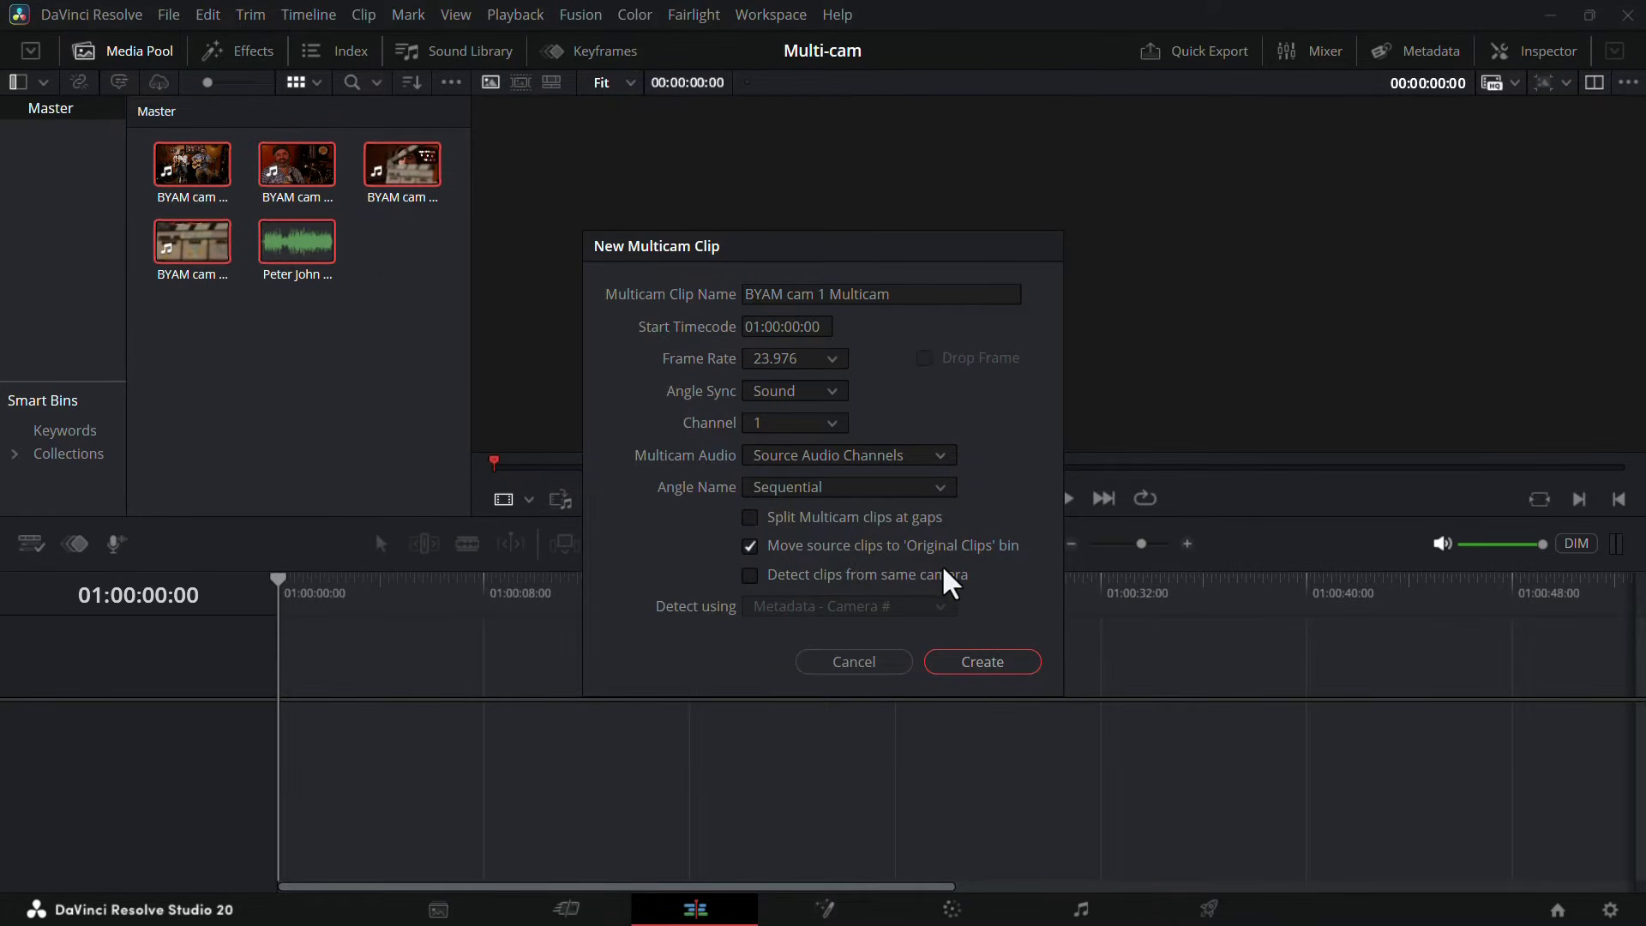
left_click(751, 547)
left_click(977, 665)
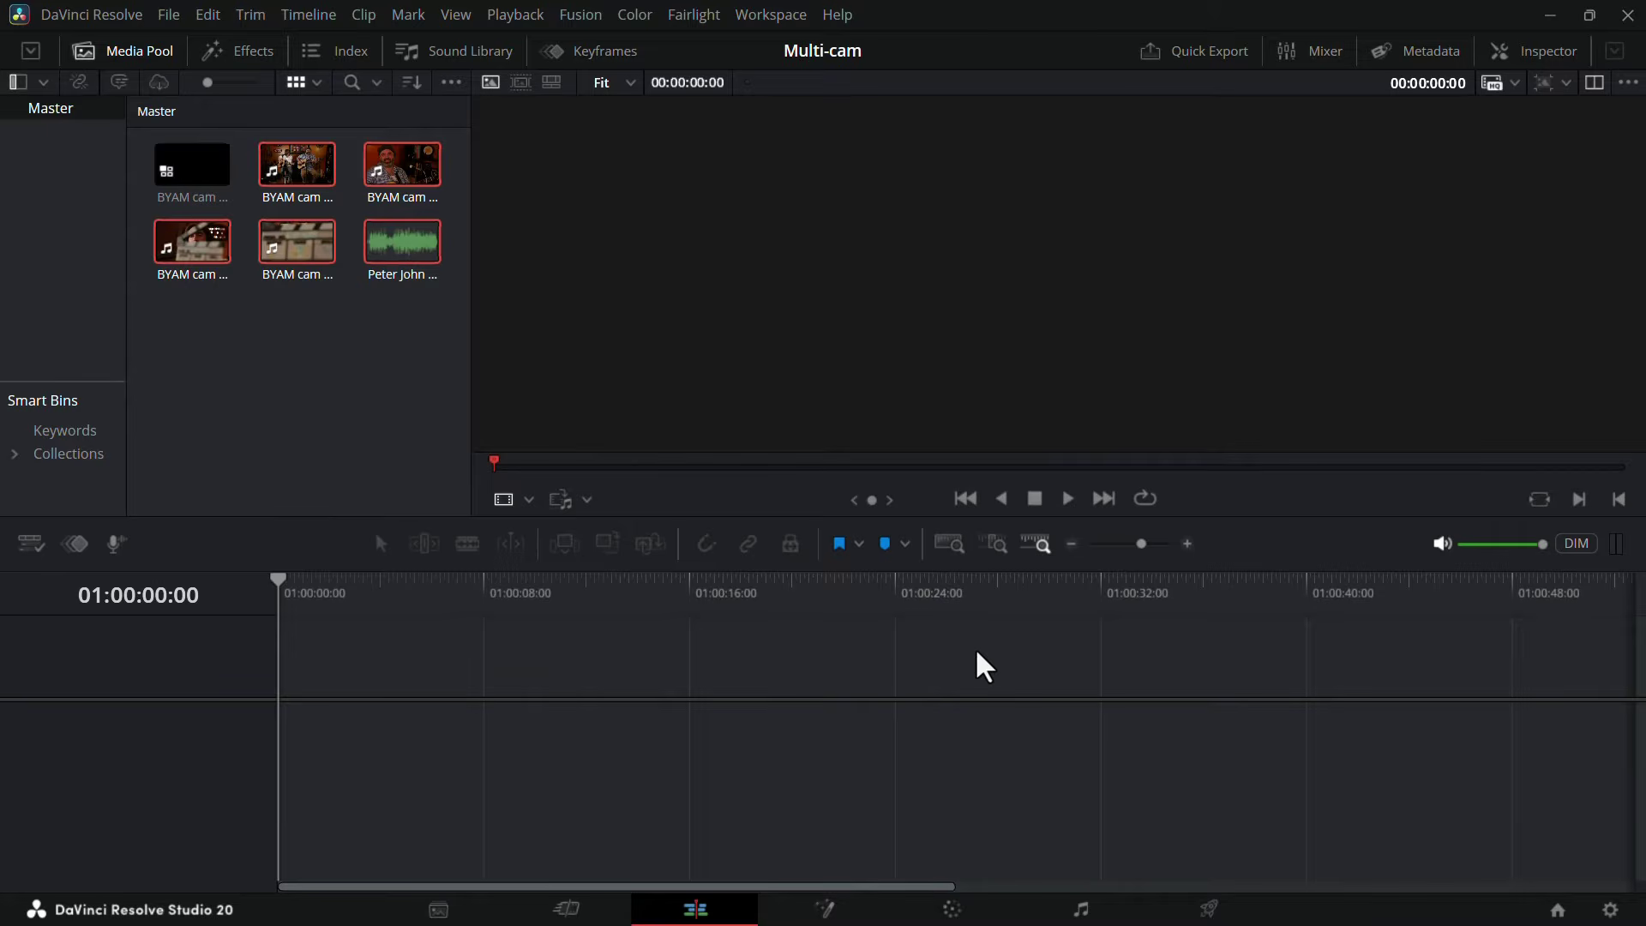
Select only the new multicam clip and place it at the start of a new timeline.
double_click(182, 190)
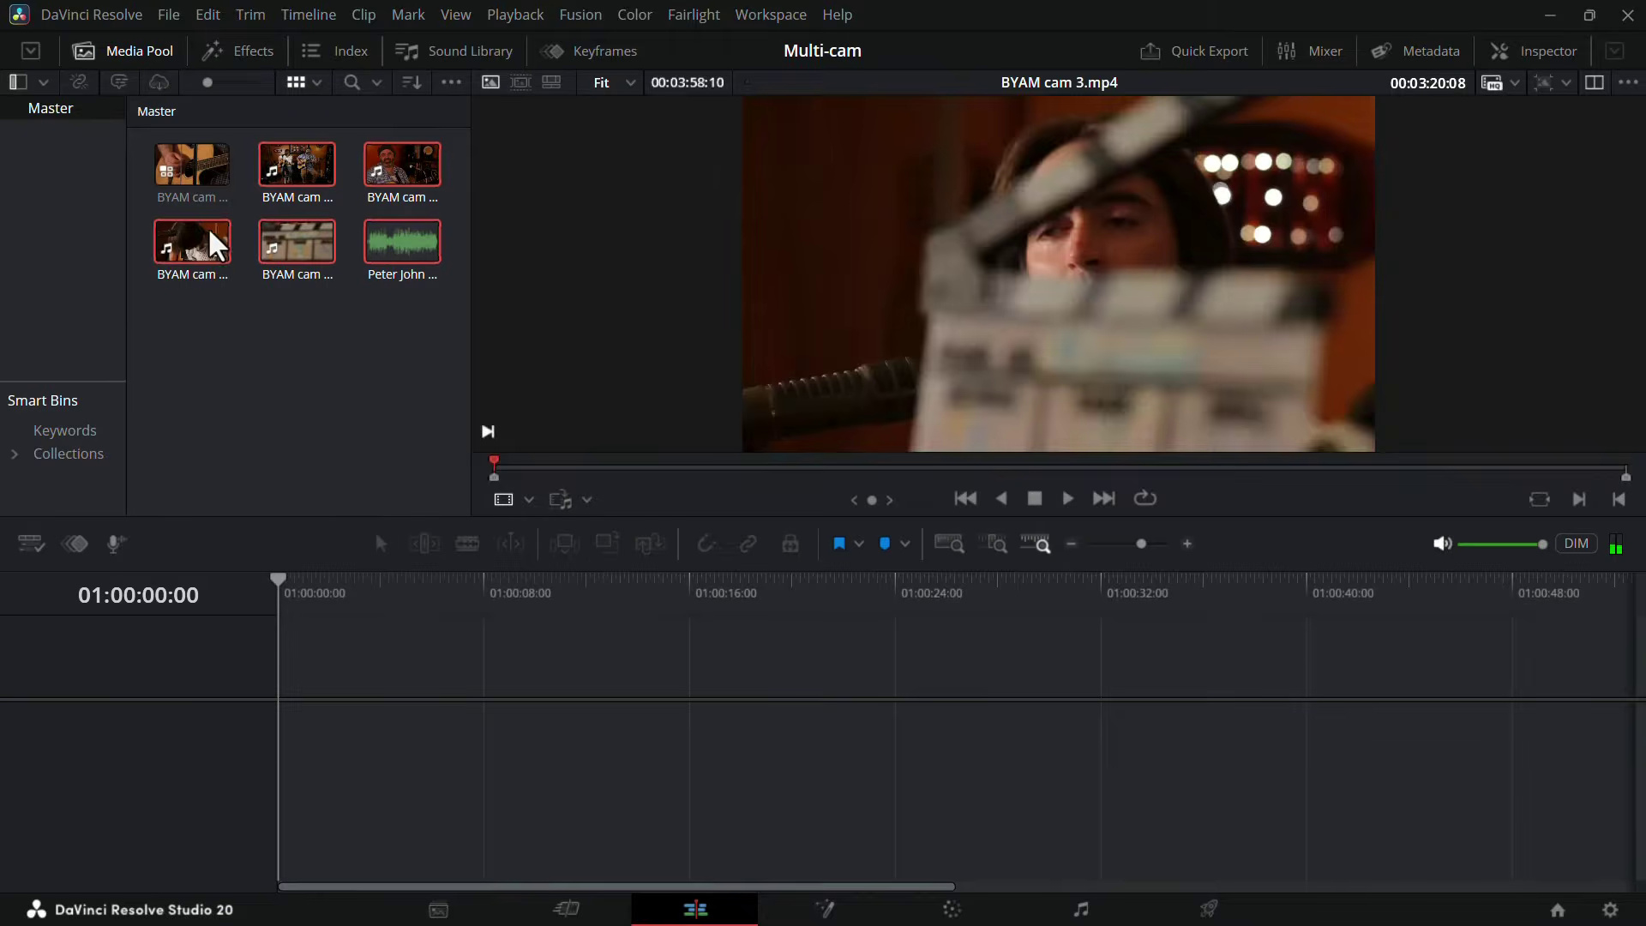
left_click_drag(196, 193, 358, 330)
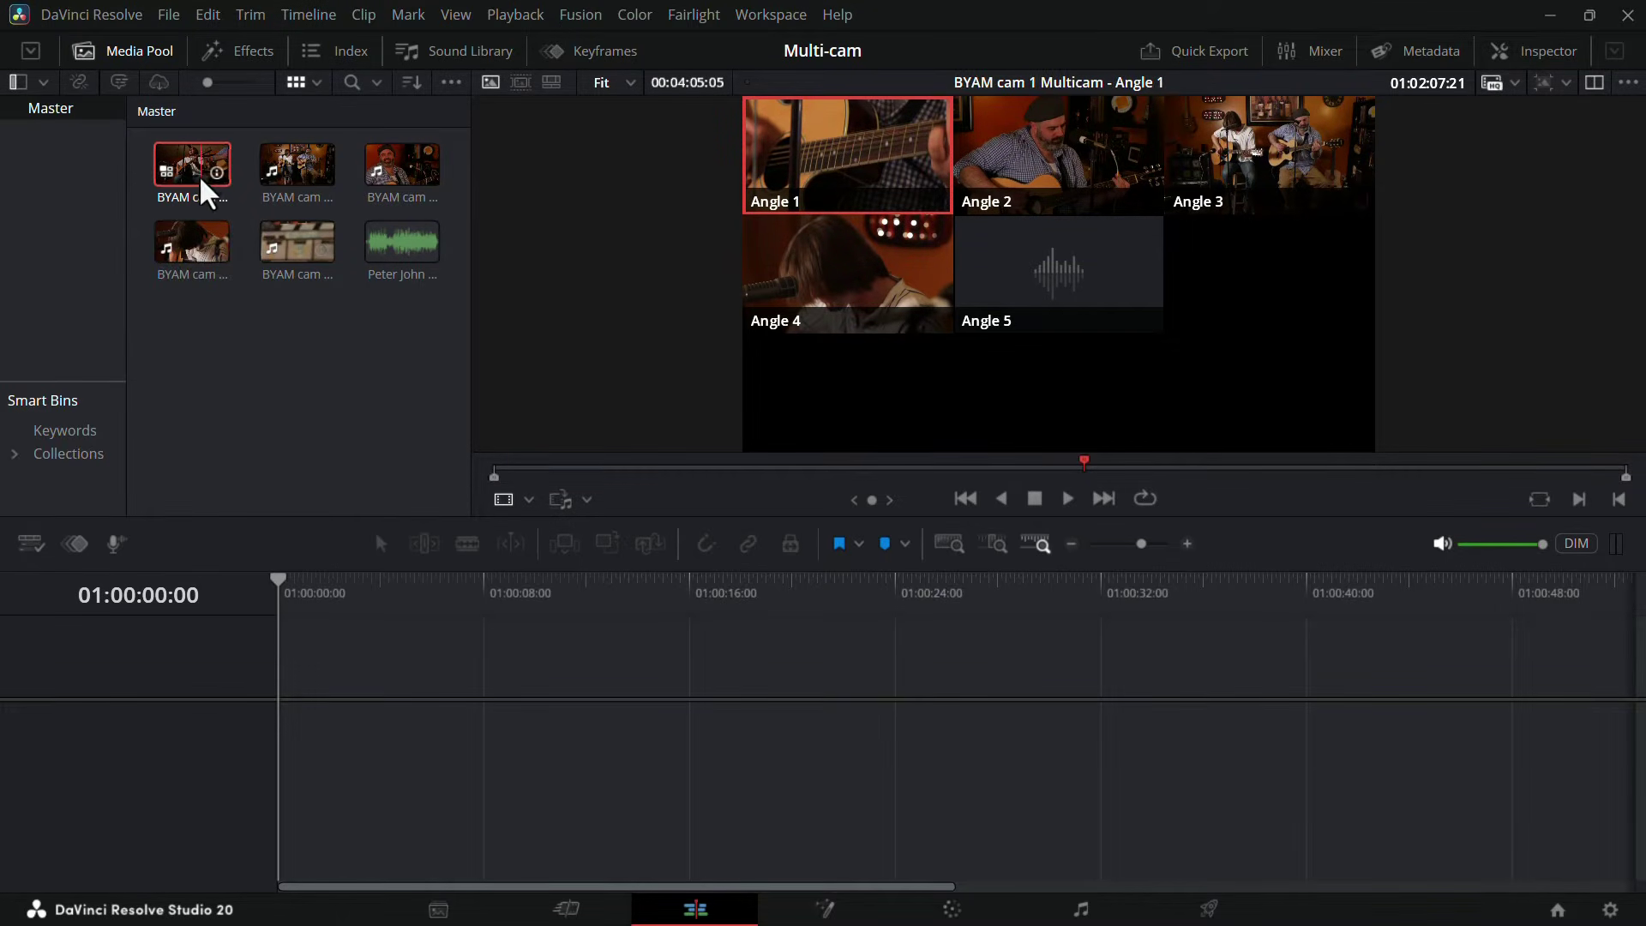
left_click_drag(199, 156, 331, 753)
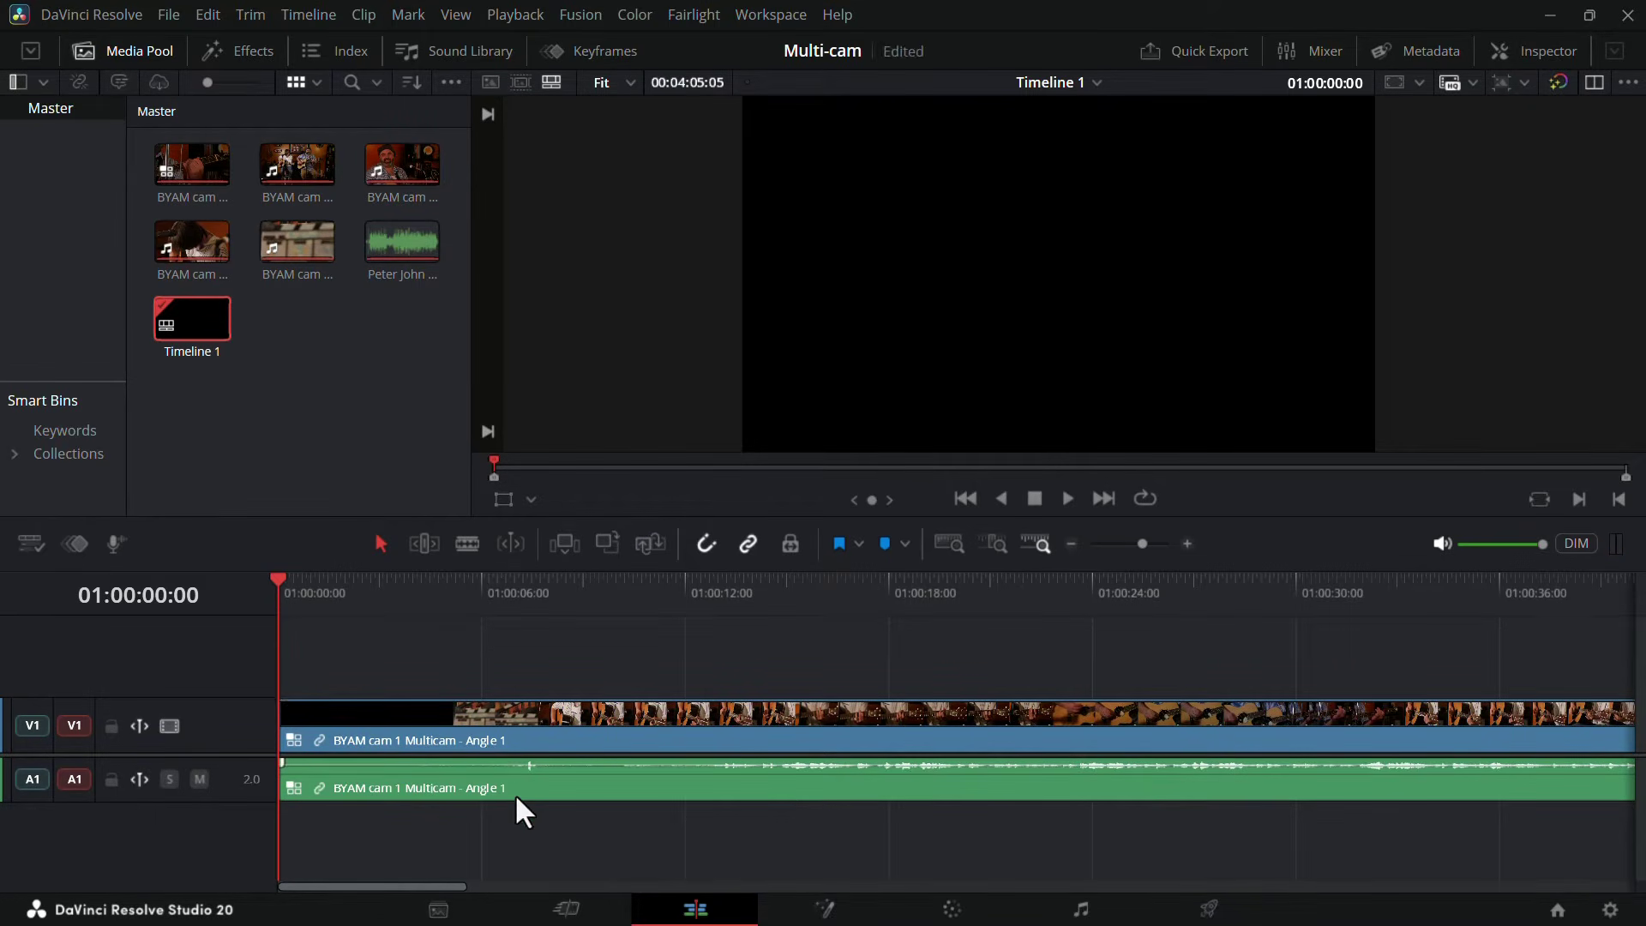
Check the available track types for audio track A1.
right_click(255, 795)
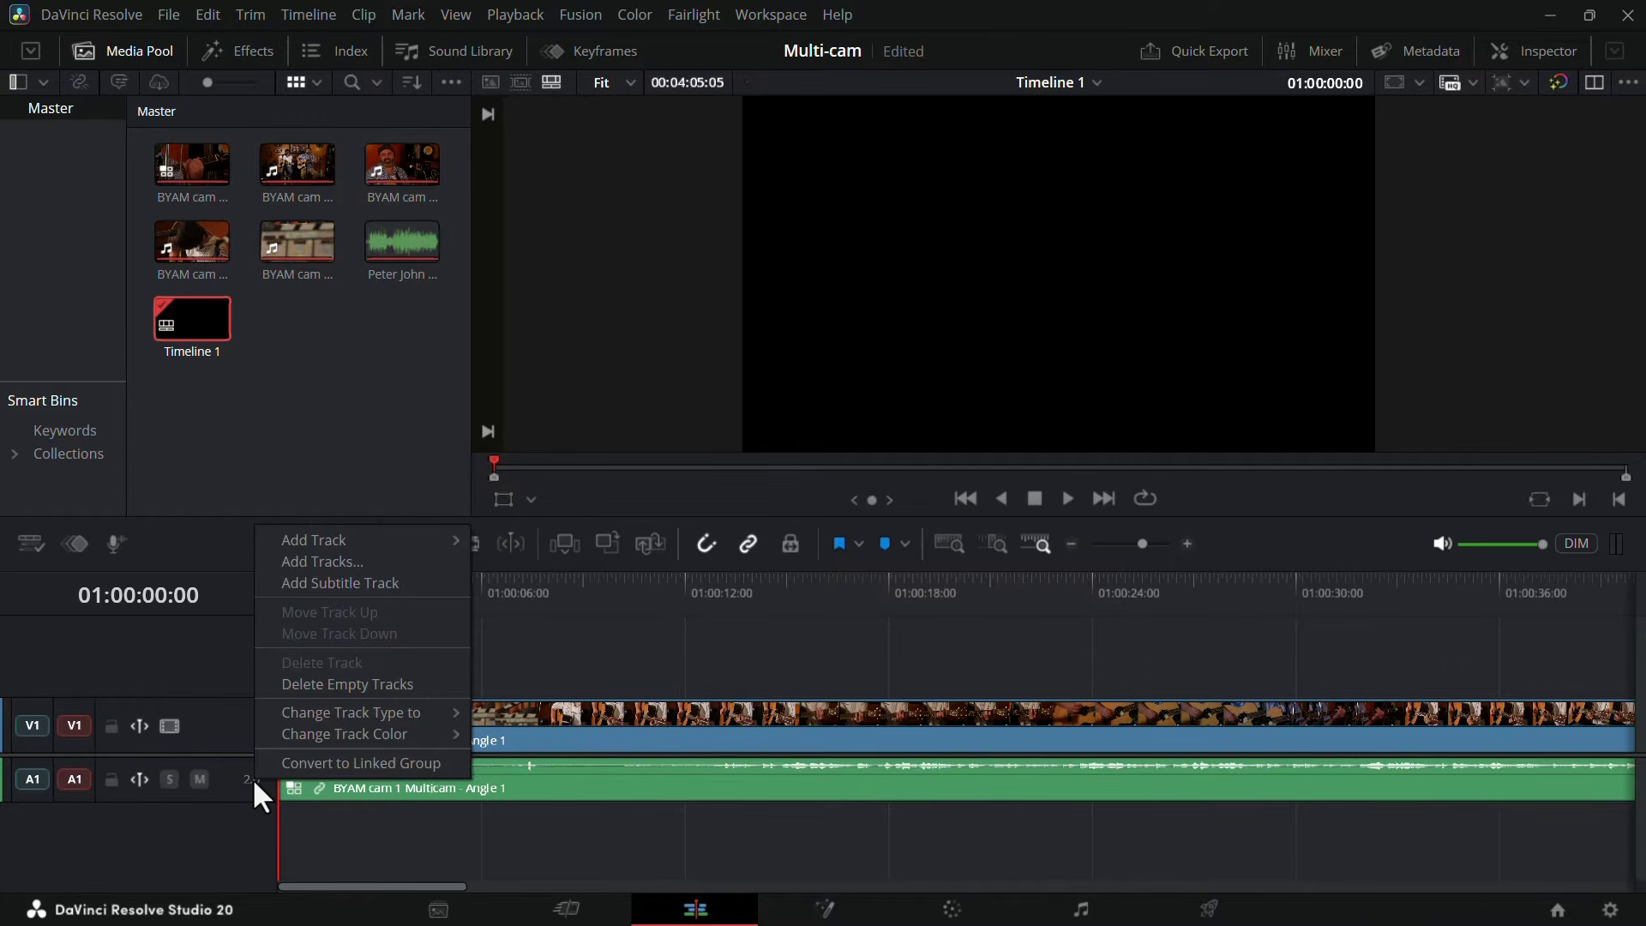
mouse_move(337, 718)
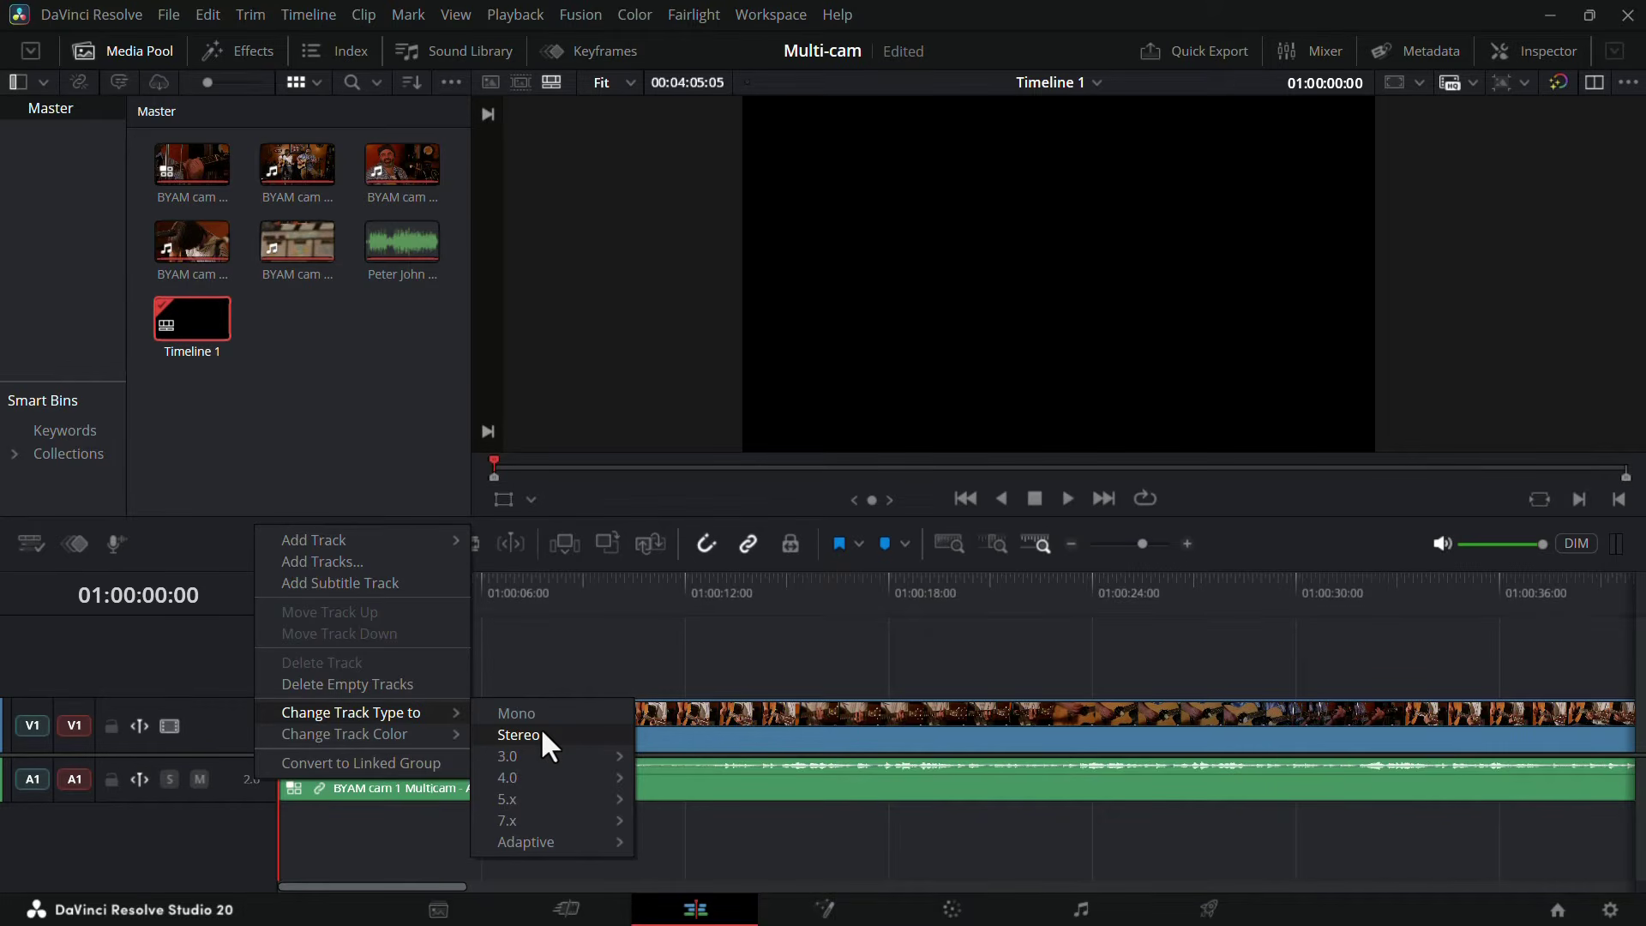
left_click(259, 784)
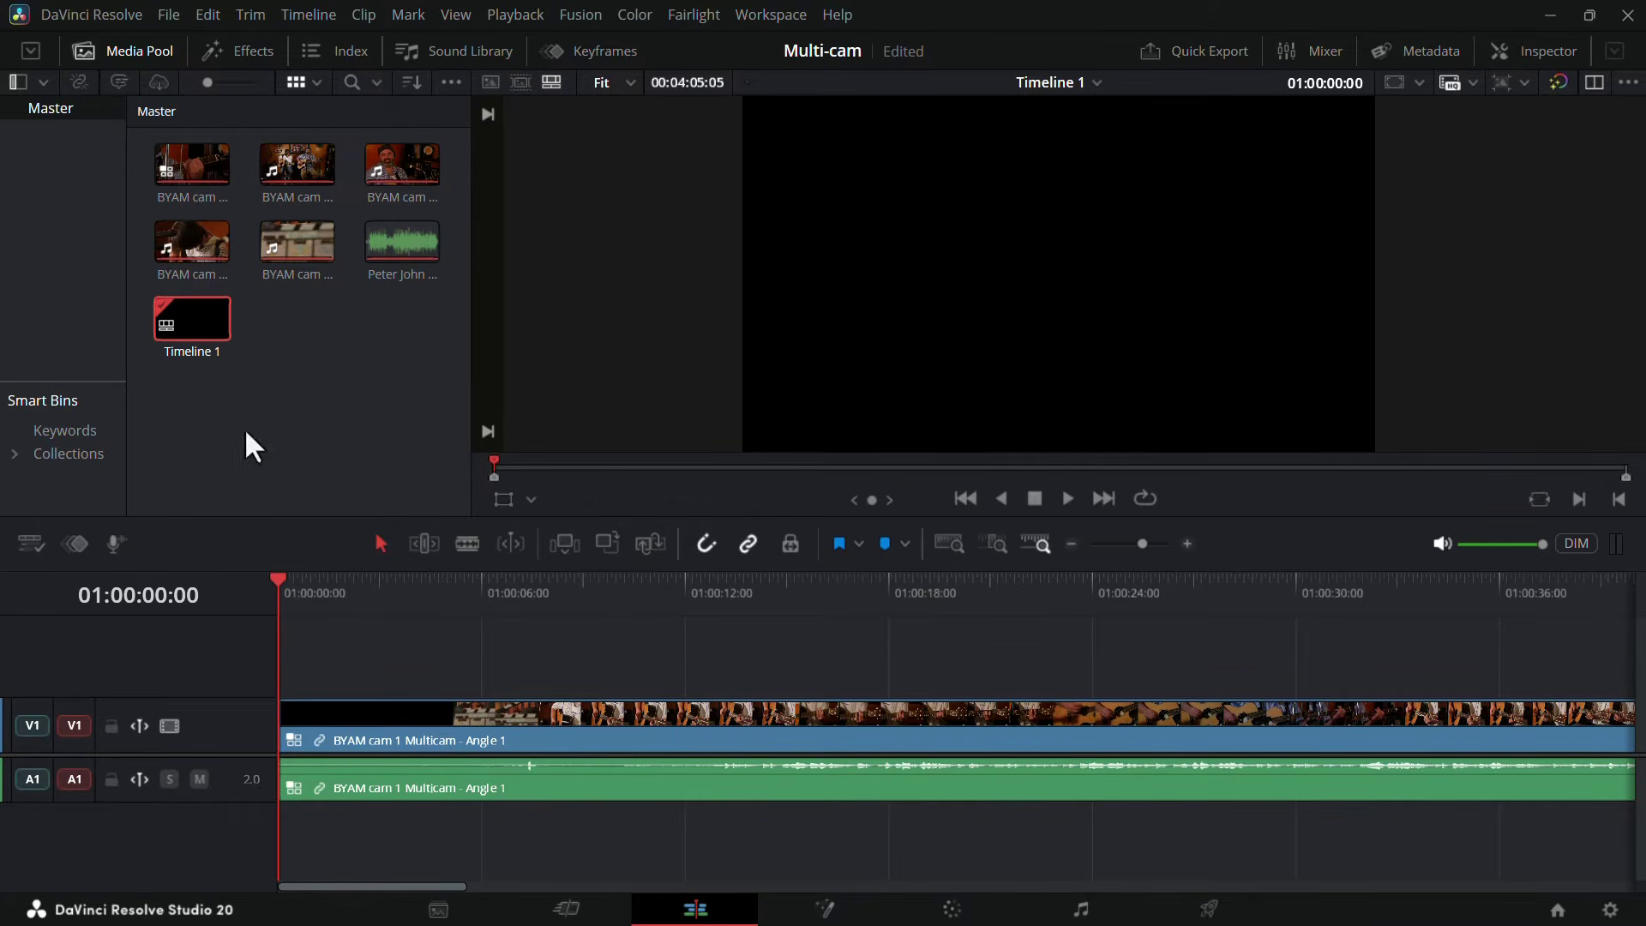
Hide the media pool and show the source and timeline viewers side by side.
left_click(122, 51)
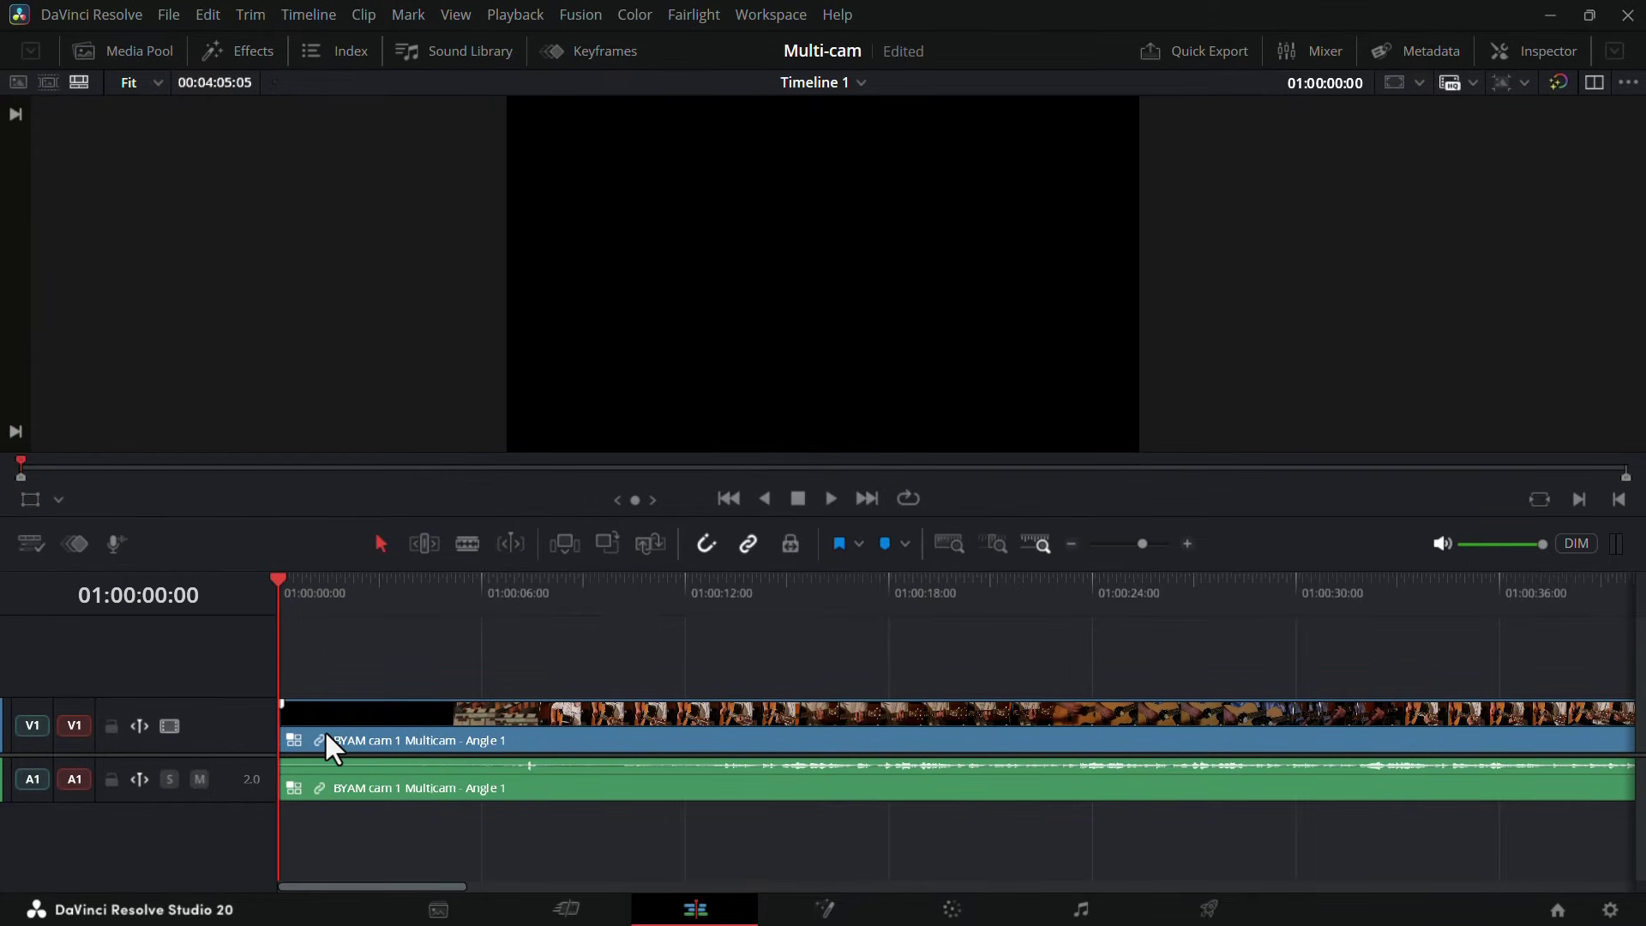
left_click(1594, 82)
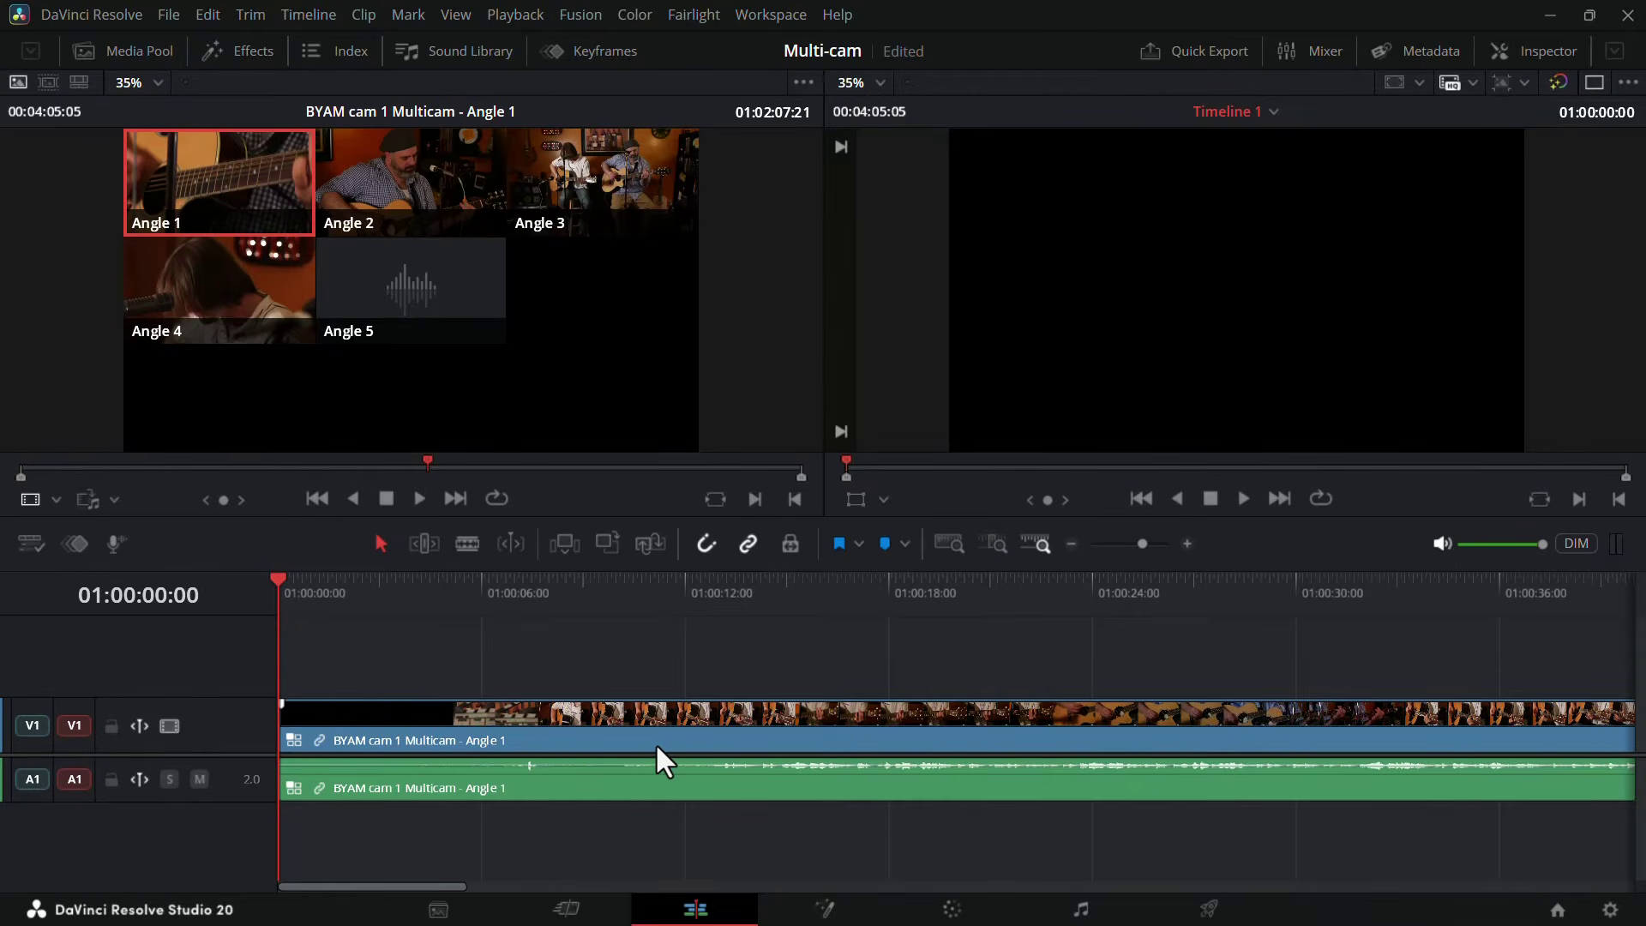
Trim off the start of the multicam clip up to 01:00:09:12, close the gap and preview the new opening.
left_click_drag(277, 576, 599, 639)
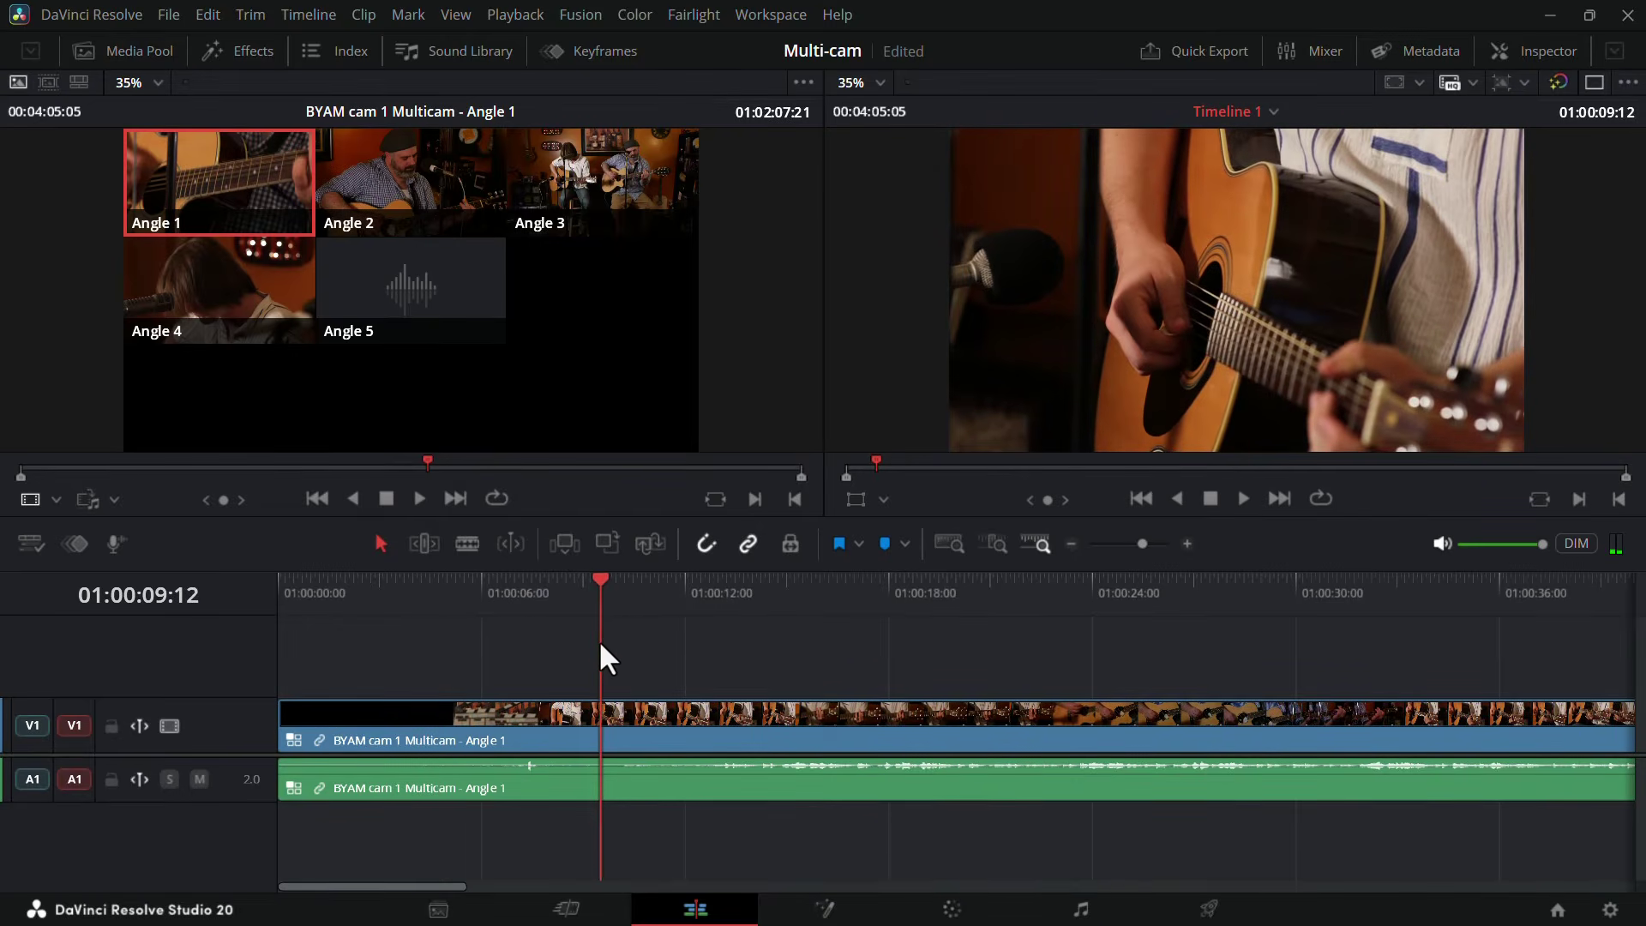
left_click(486, 741)
key("ctrl+b")
key("ctrl+z")
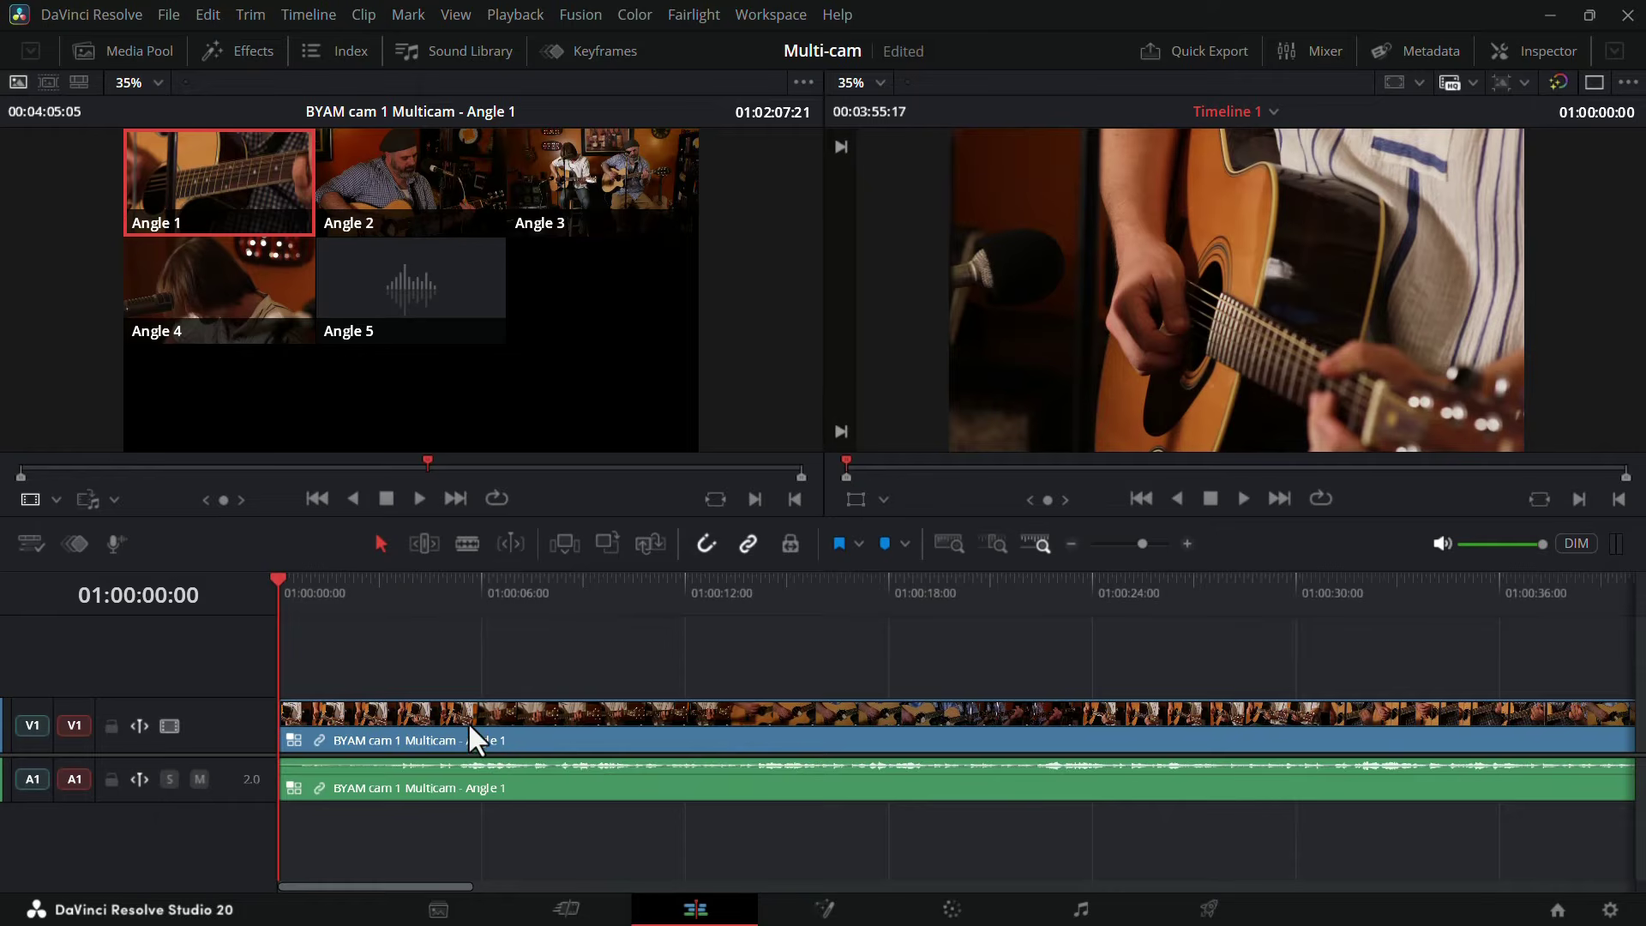
left_click_drag(292, 586, 463, 660)
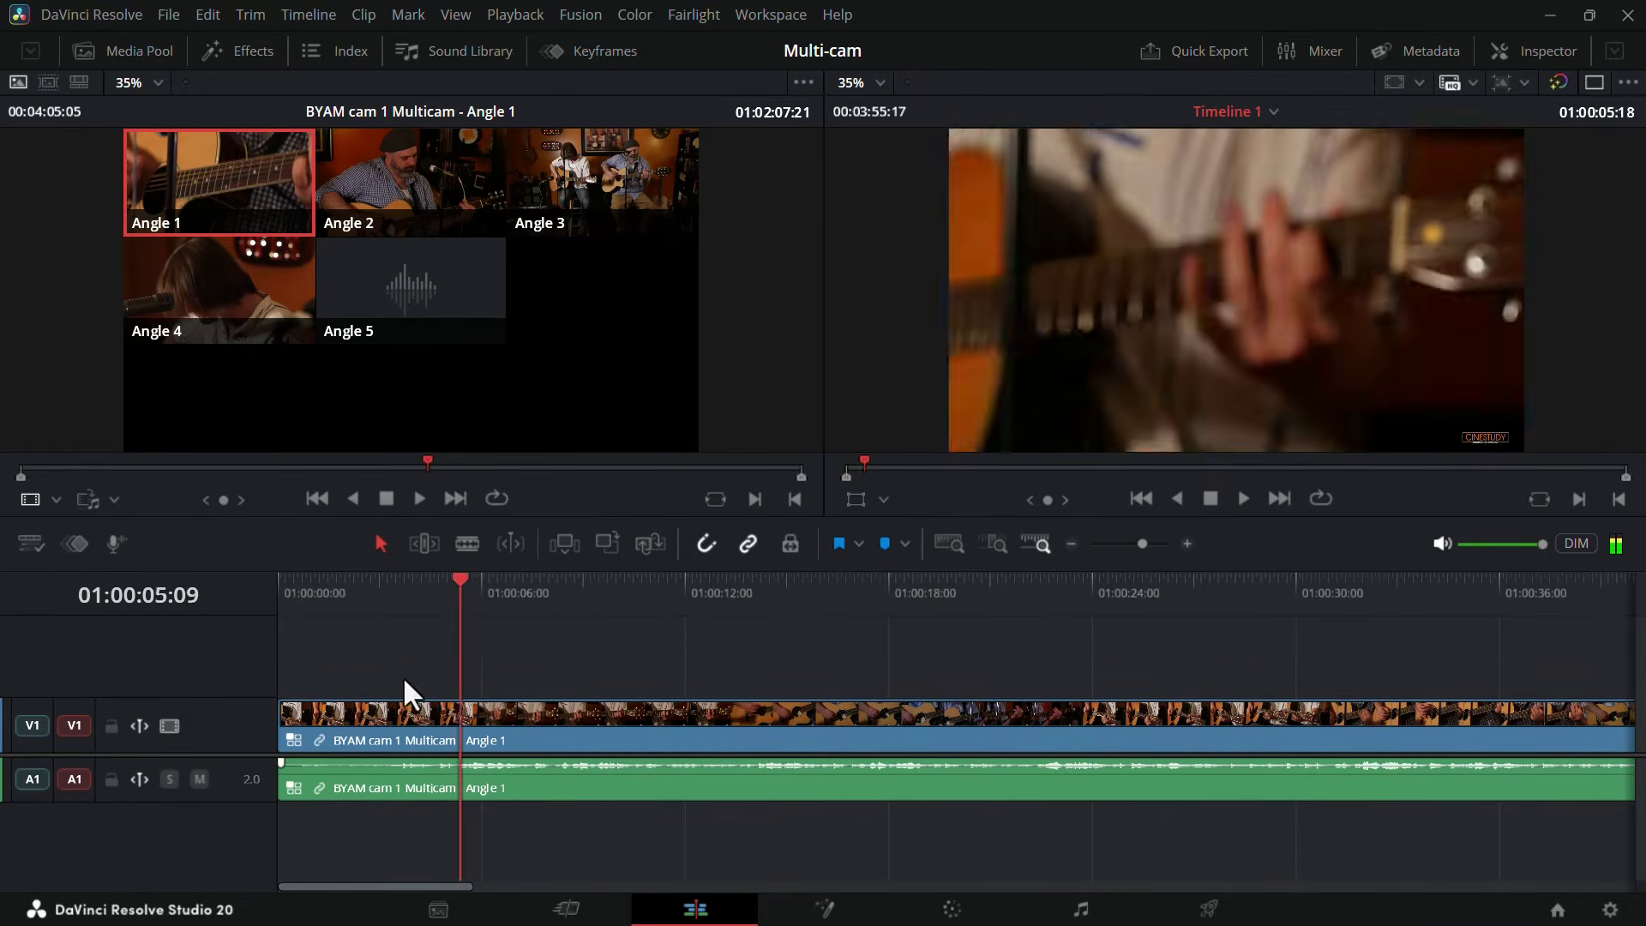
key("Home")
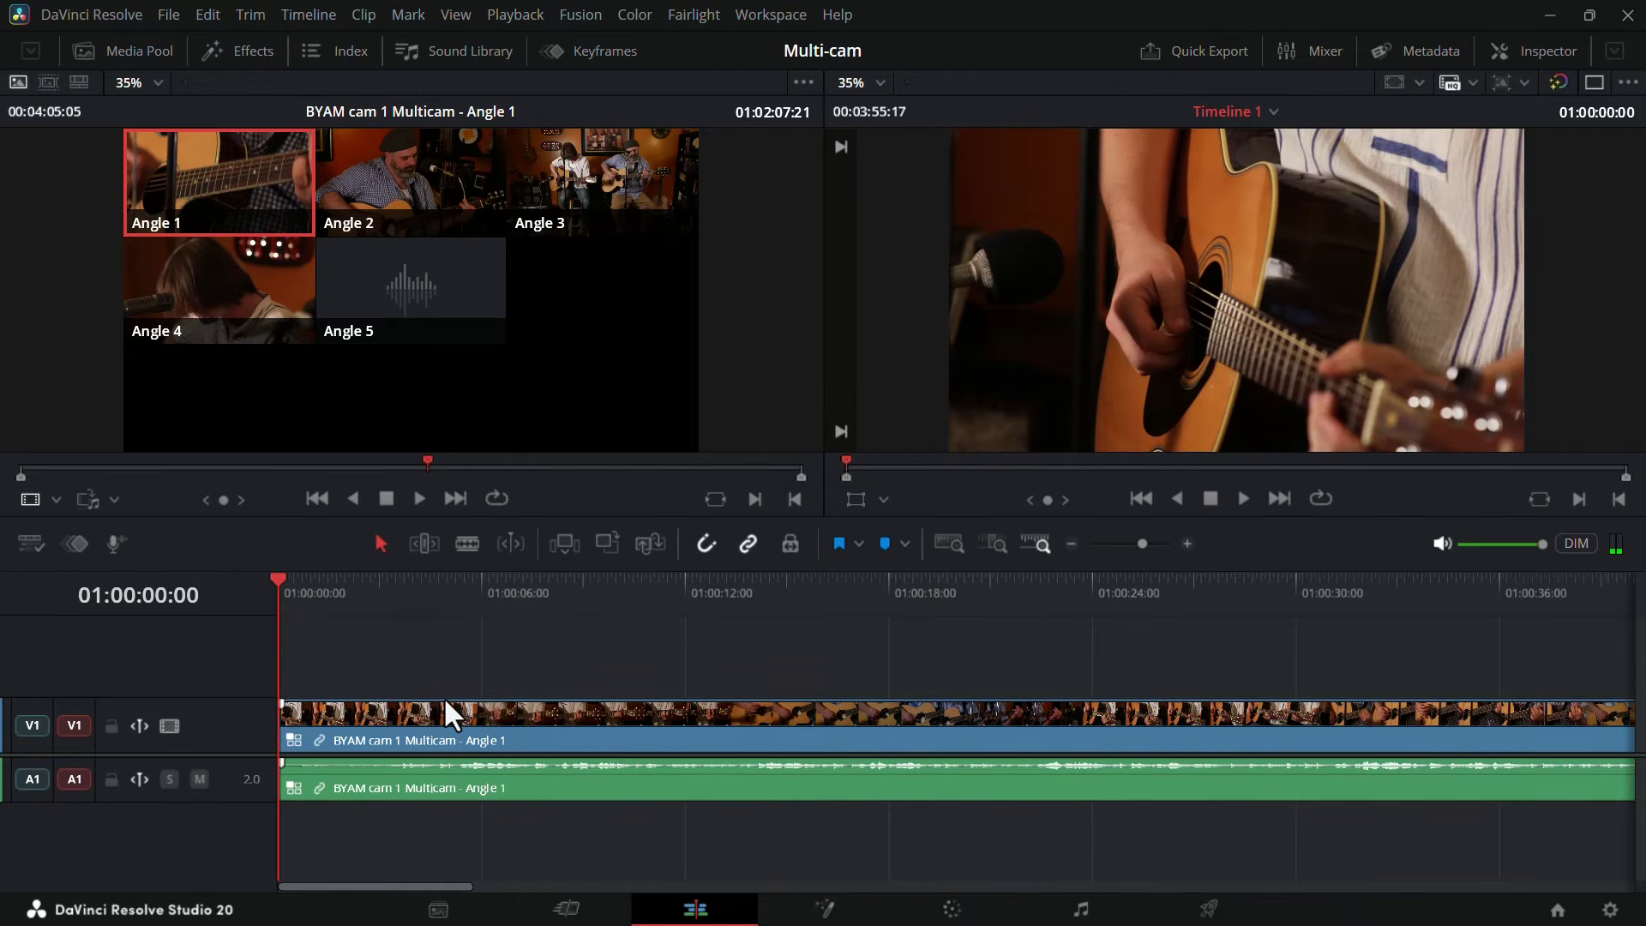
Switch the source viewer to Multicam mode and check the angle grid layout options.
left_click_drag(444, 701, 420, 439)
left_click(56, 500)
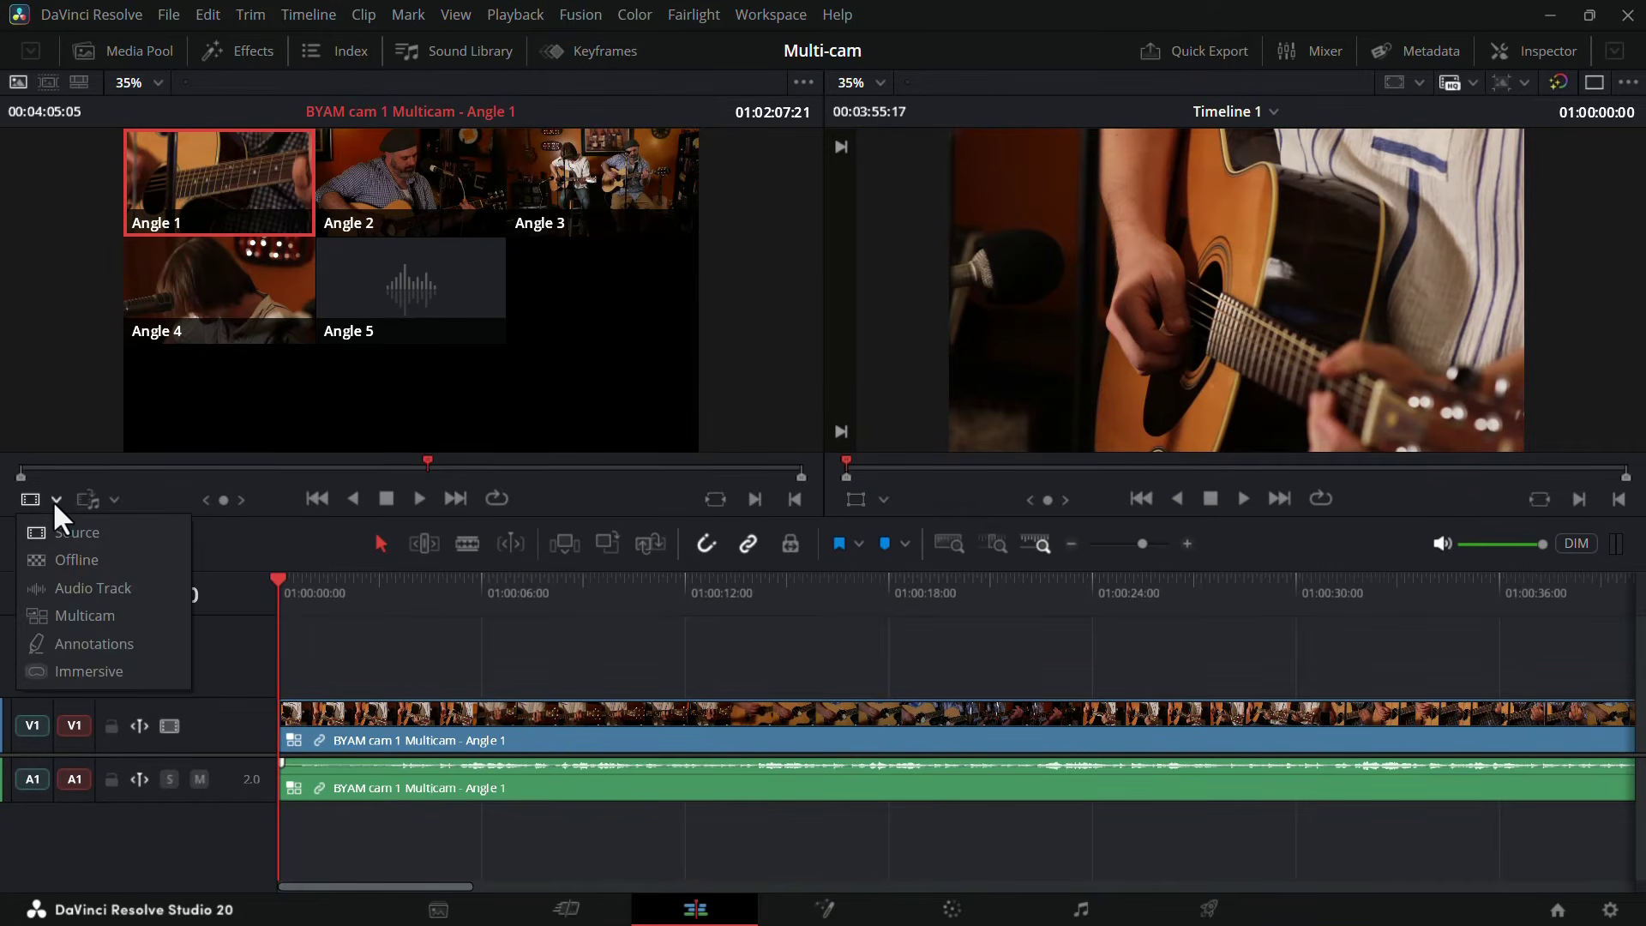
left_click(93, 614)
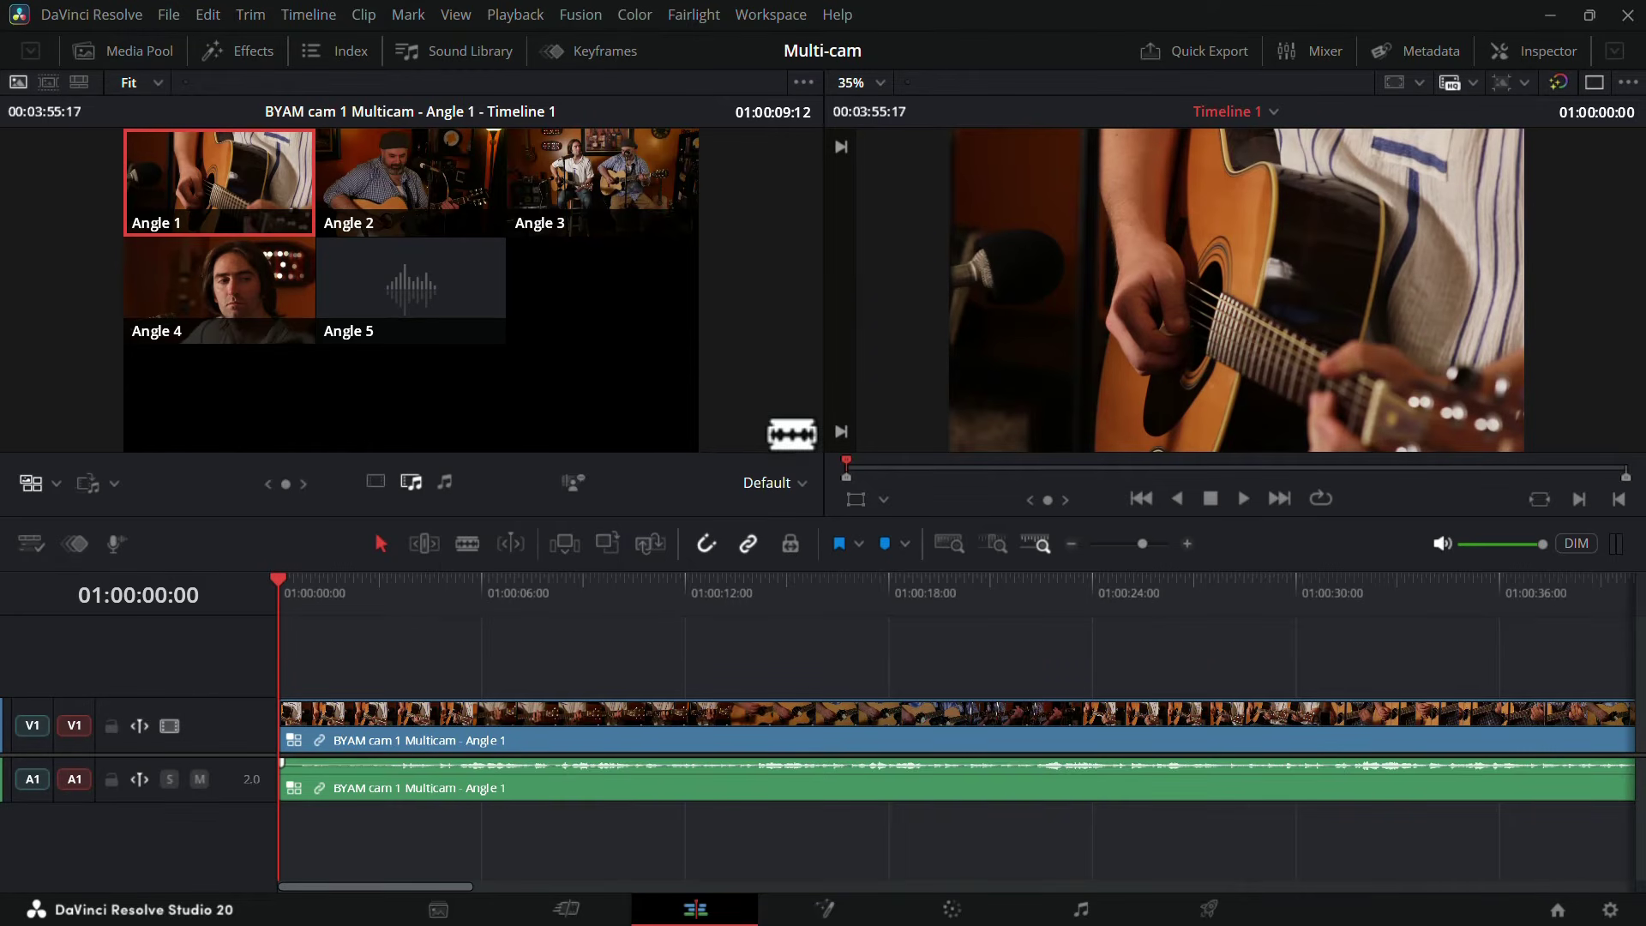
left_click(780, 485)
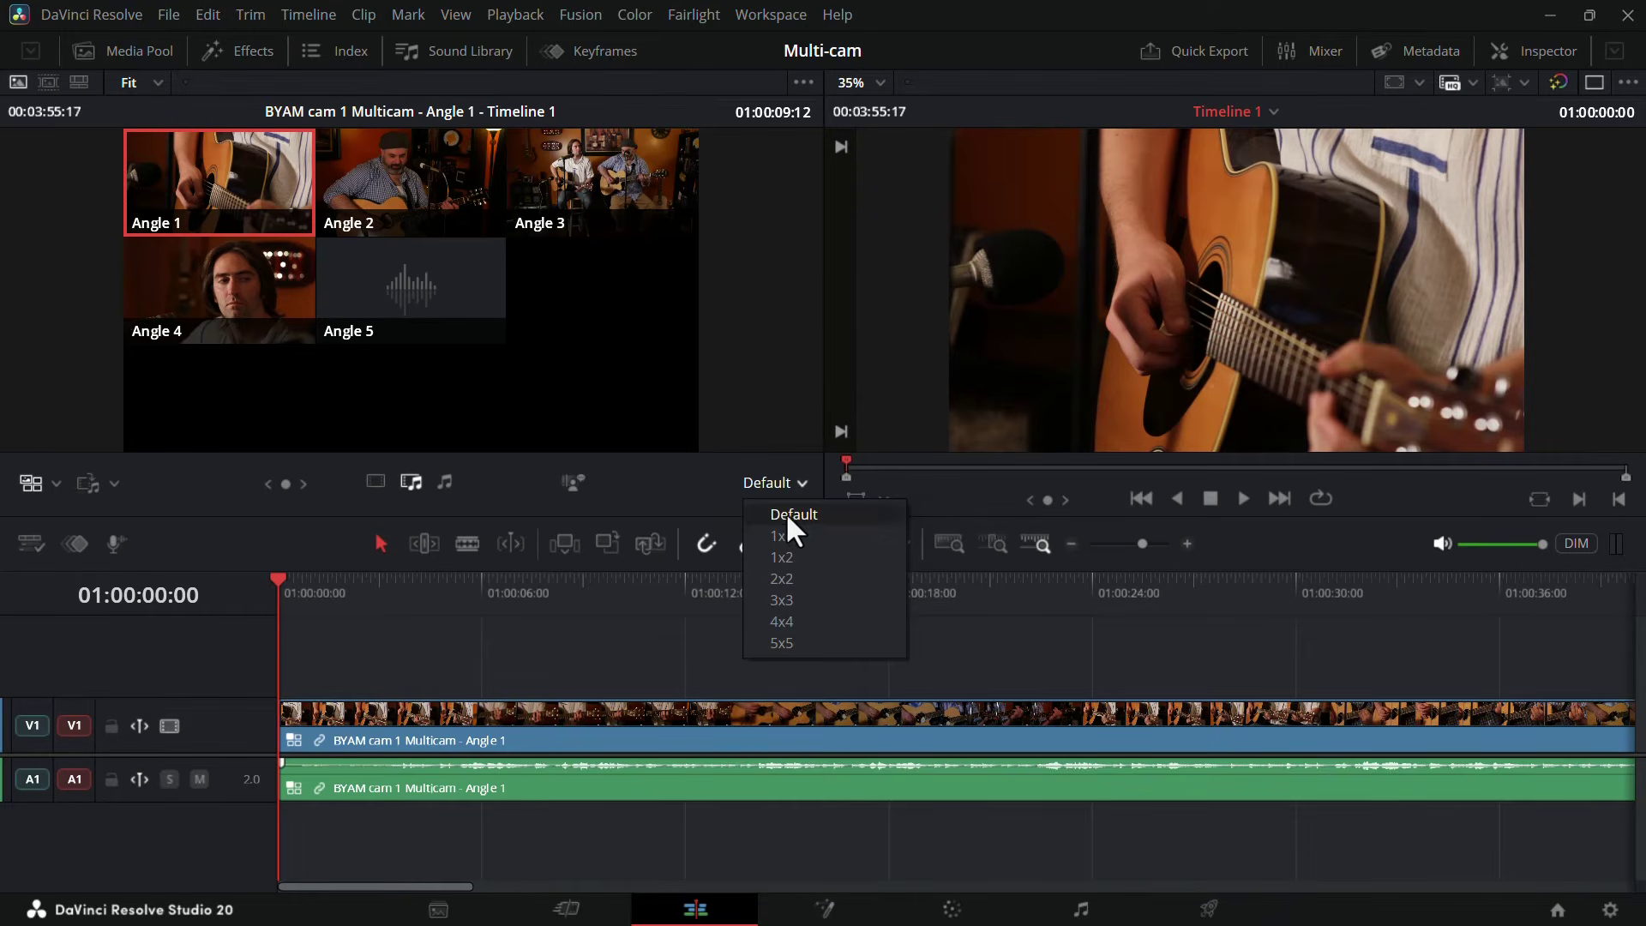
left_click(713, 485)
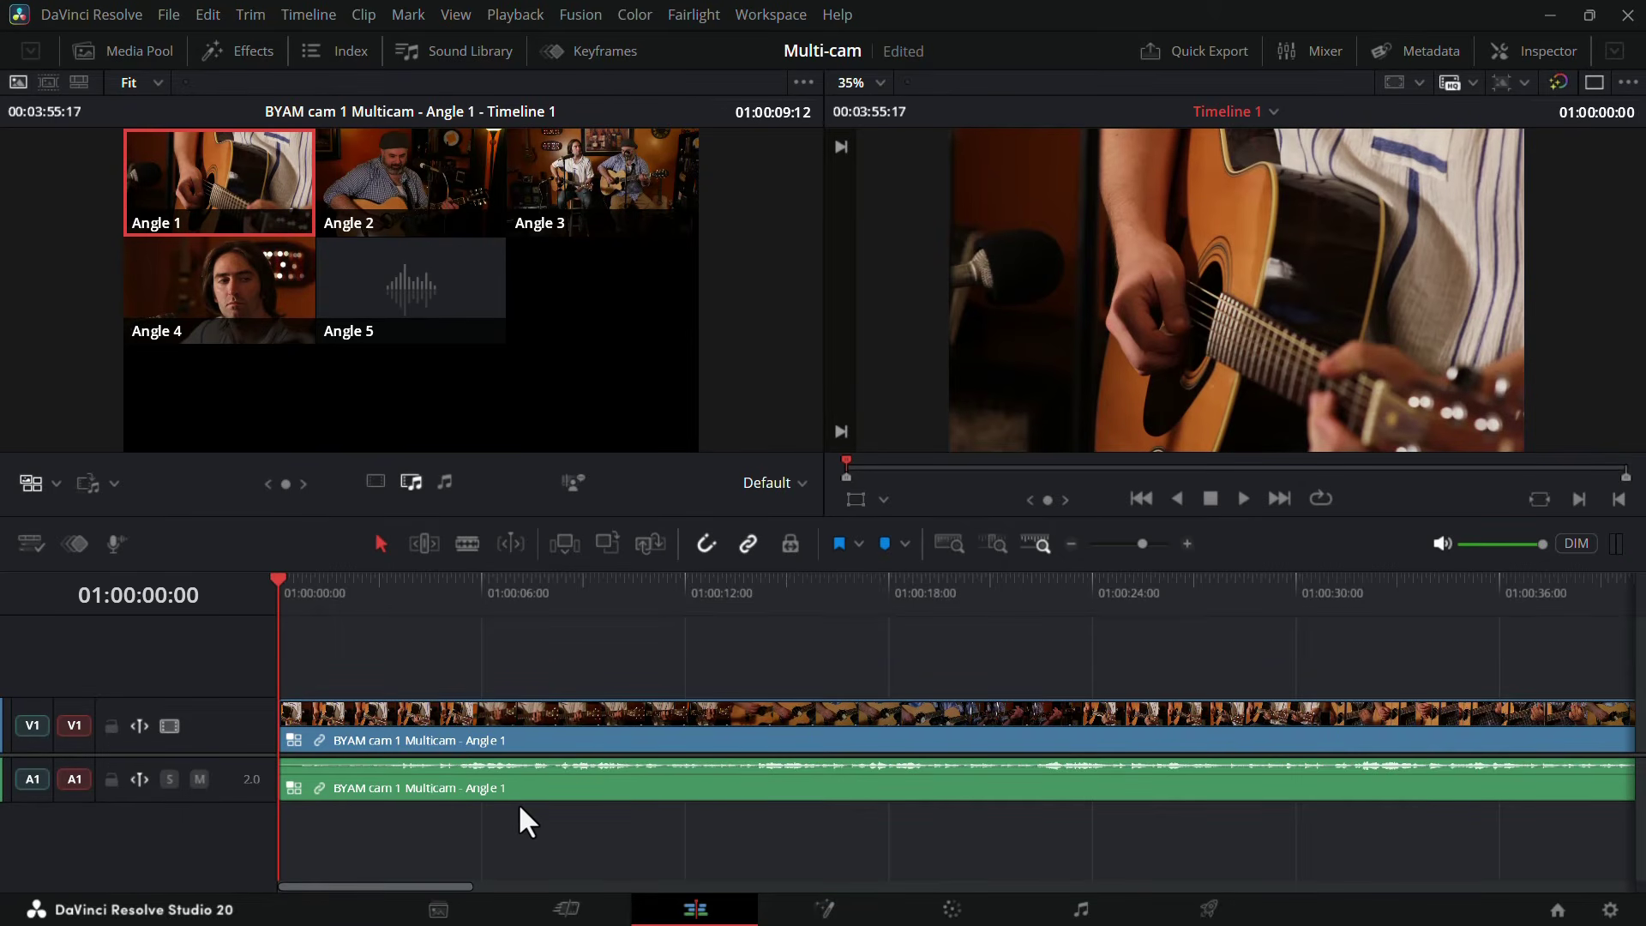
Switch only the multicam clip's audio to Angle 5, and cut only its video to Angle 2 at 01:00:05:08.
left_click(445, 481)
left_click(422, 301)
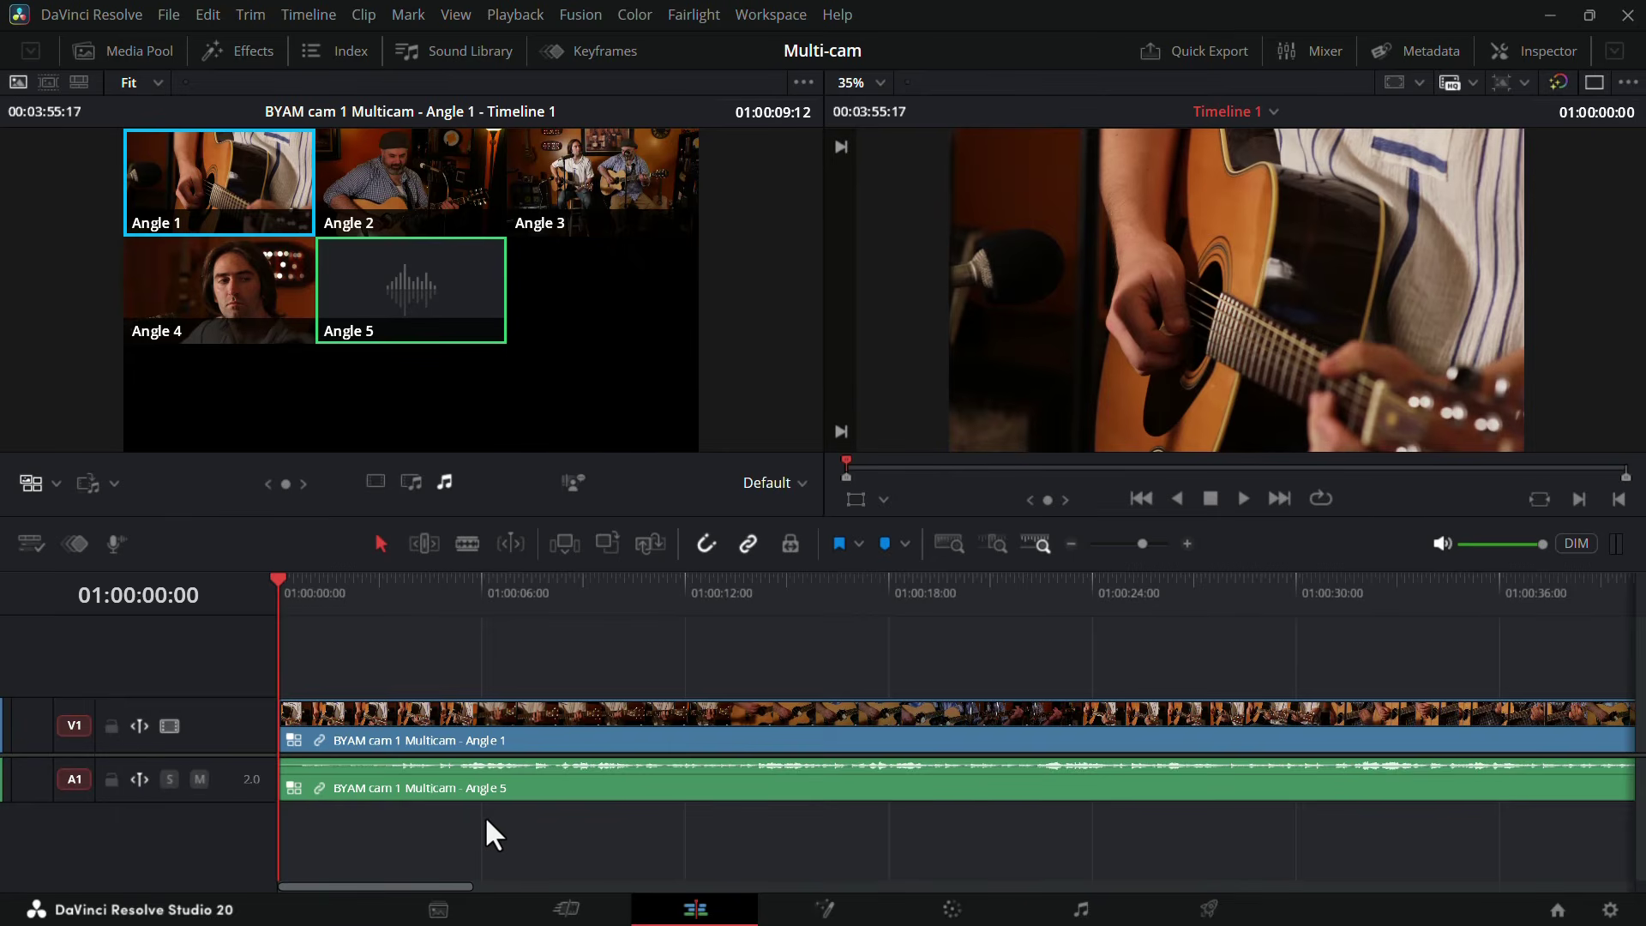
left_click(375, 481)
left_click_drag(315, 593, 458, 648)
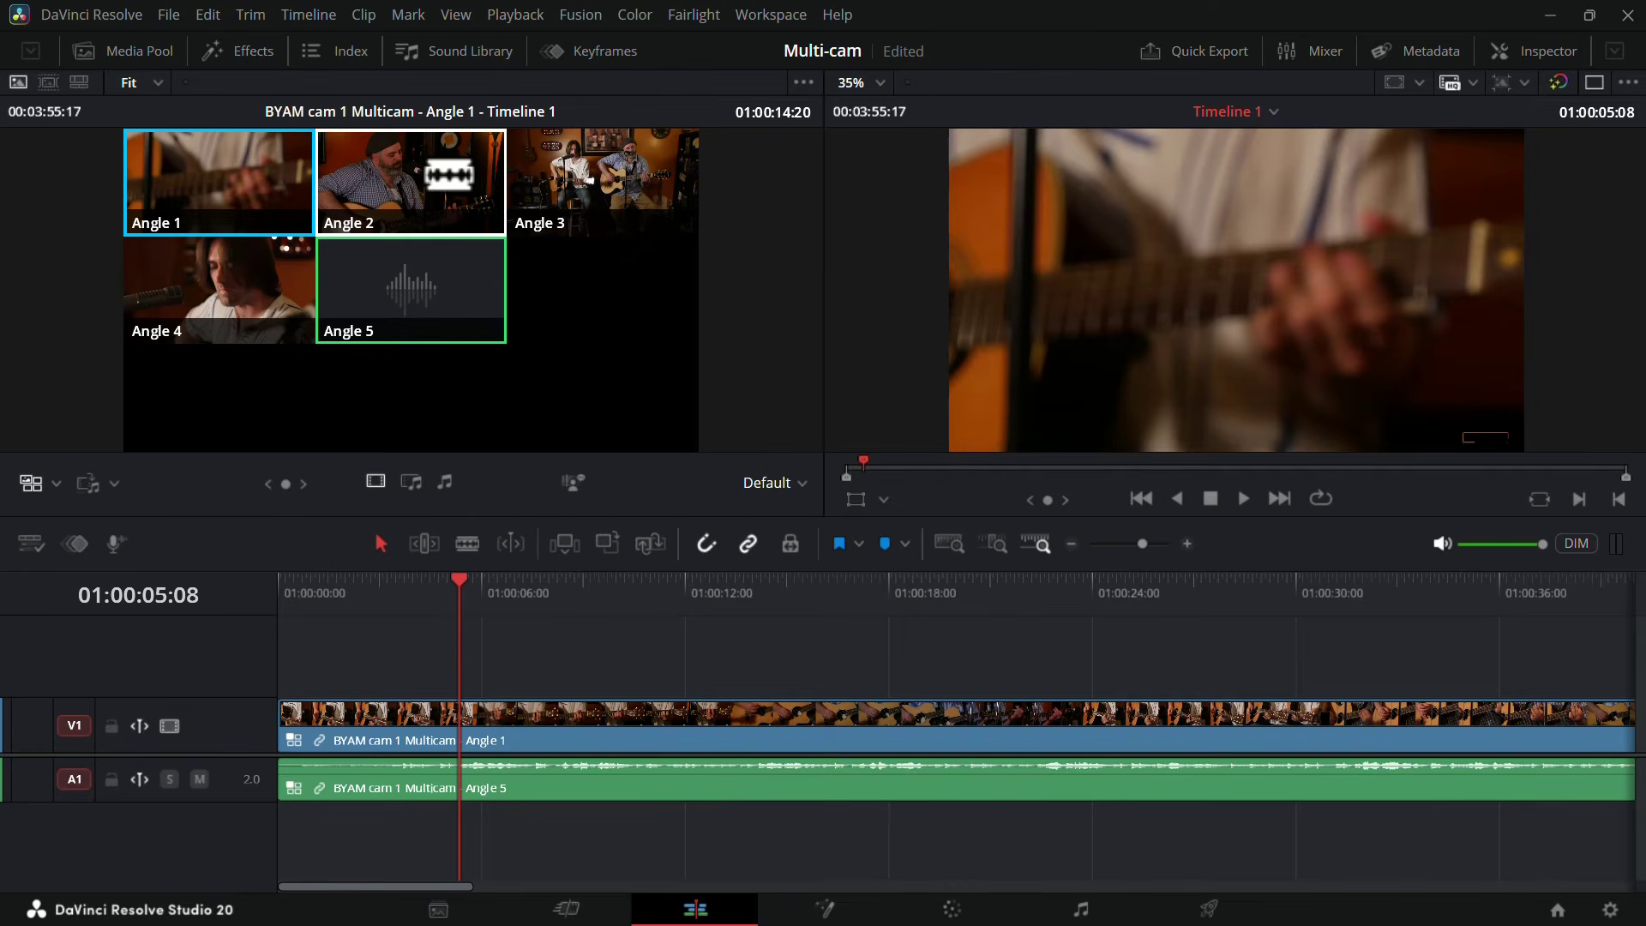
left_click(448, 175)
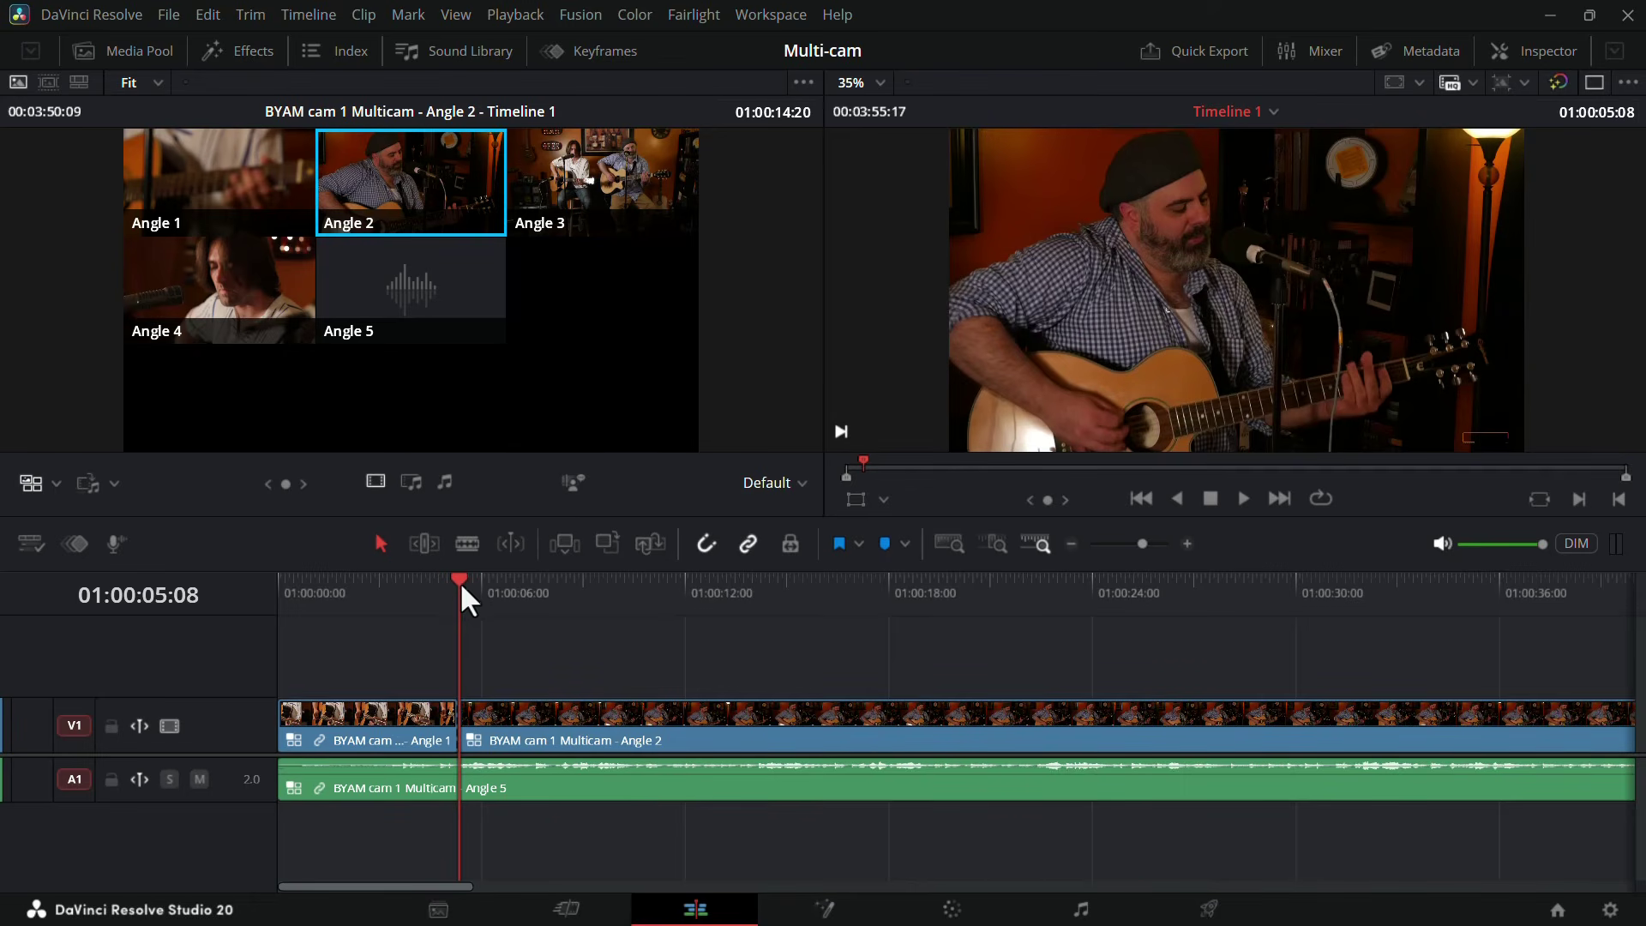
Preview the first cut, and cut the video to Angle 4 at about 13 seconds and to Angle 3 at 01:00:23:07.
left_click_drag(446, 578, 399, 593)
key("space")
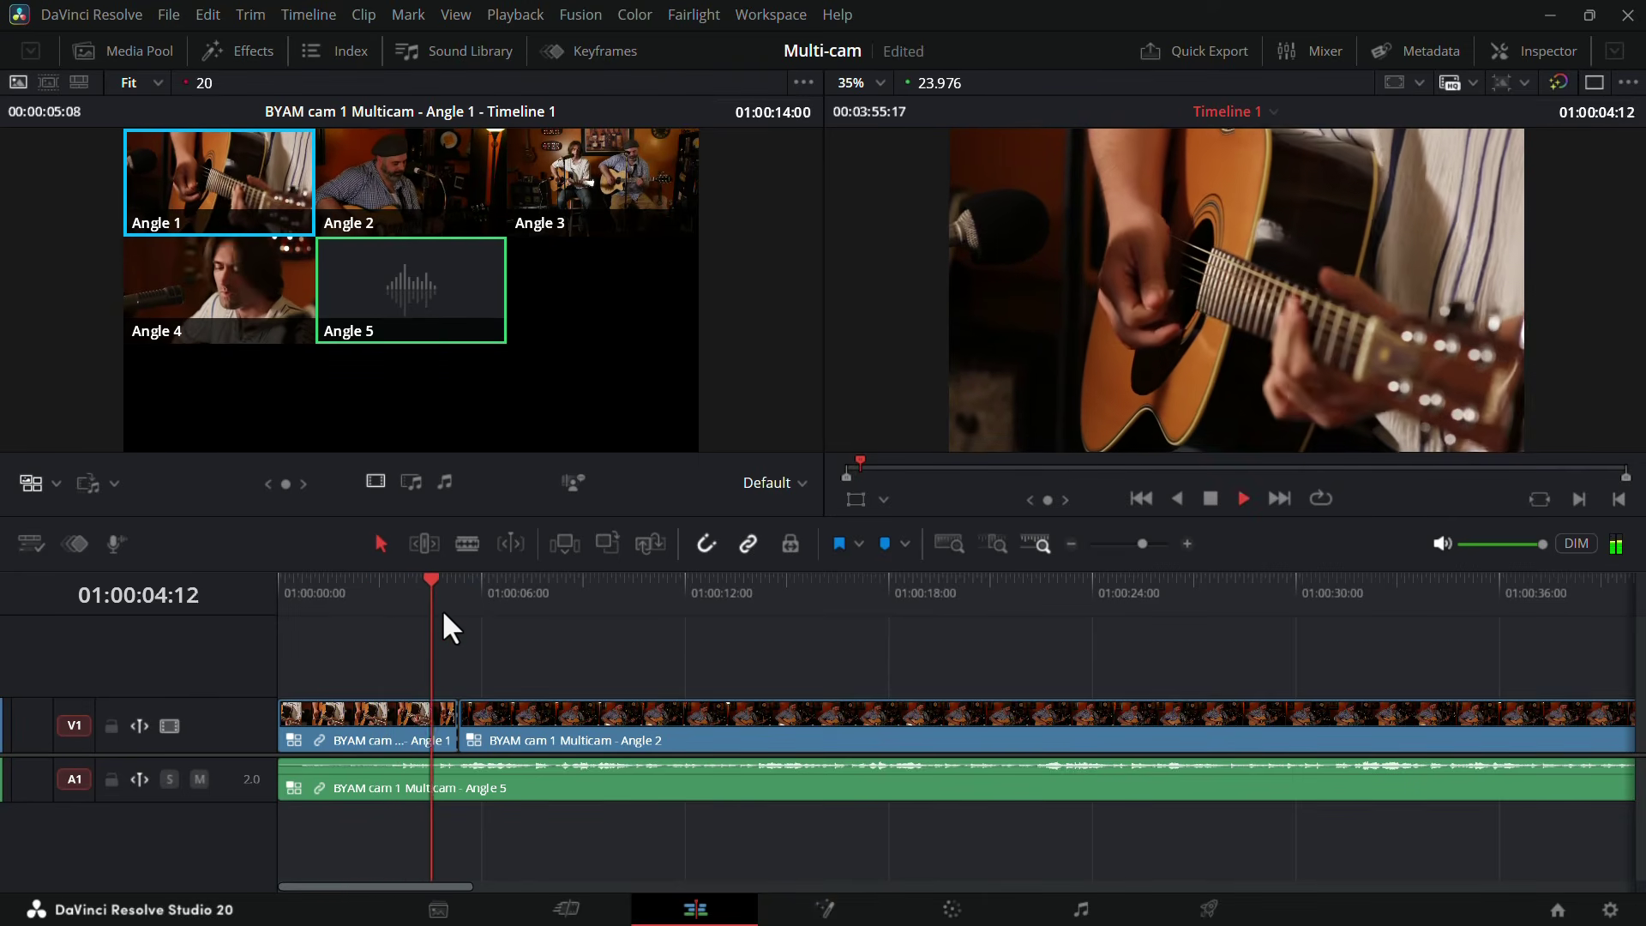
left_click(640, 587)
left_click_drag(640, 586, 1068, 654)
key("ctrl+4")
key("ctrl+3")
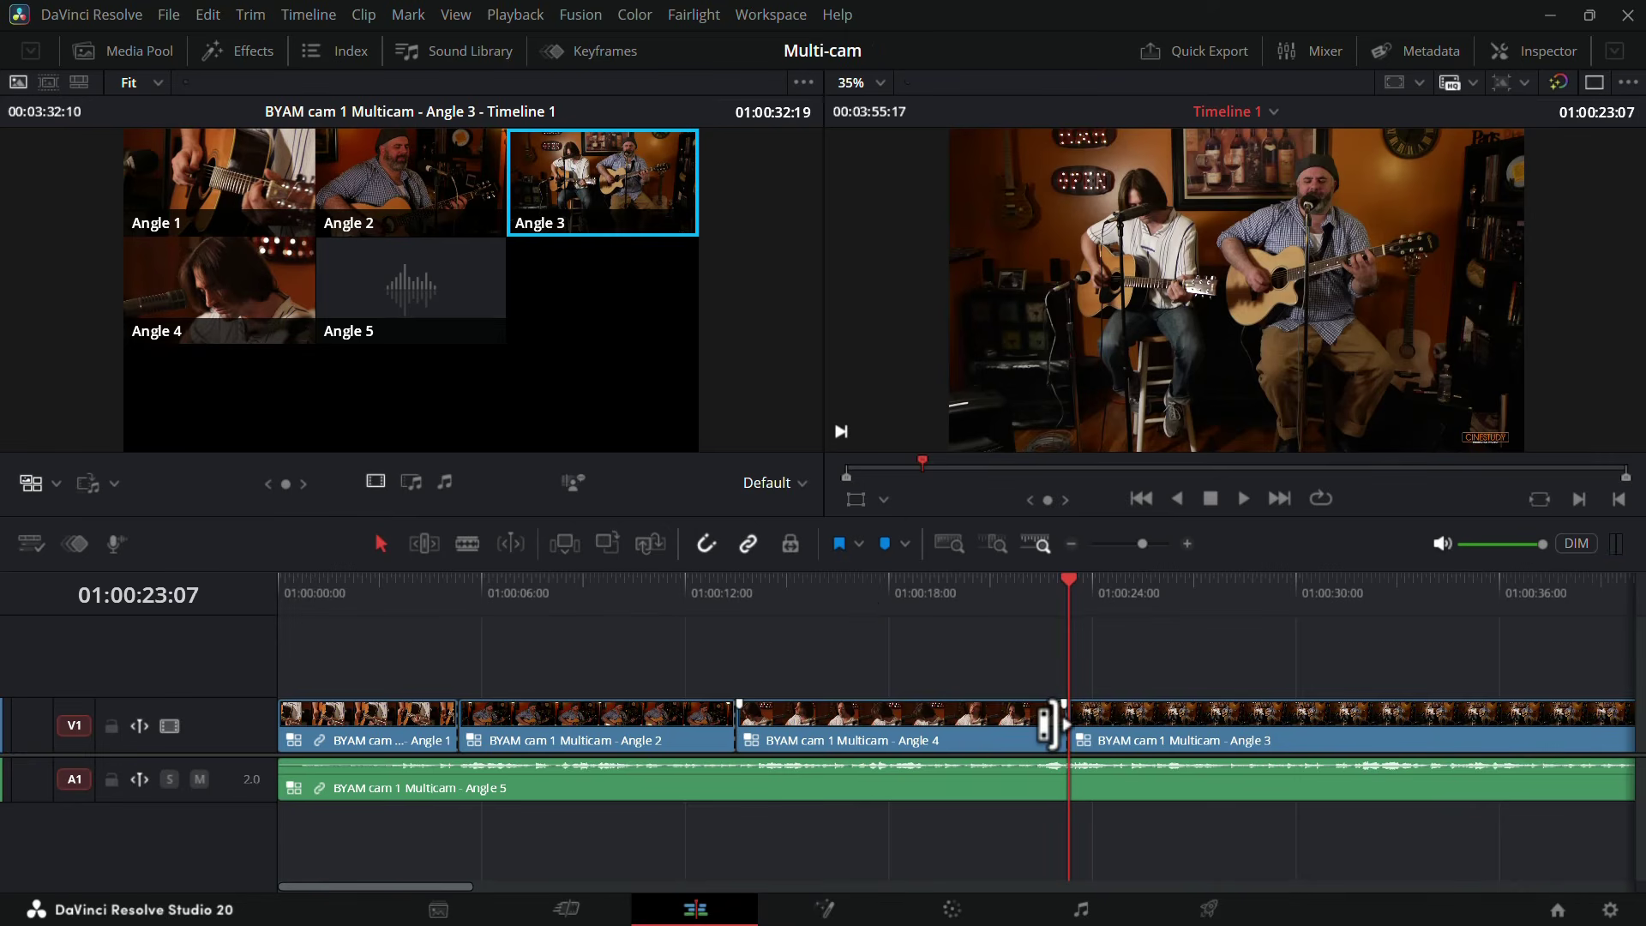
Preview the edit beyond the last cut, and switch only the second video clip's multicam angle to Angle 3.
left_click(1112, 591)
key("space")
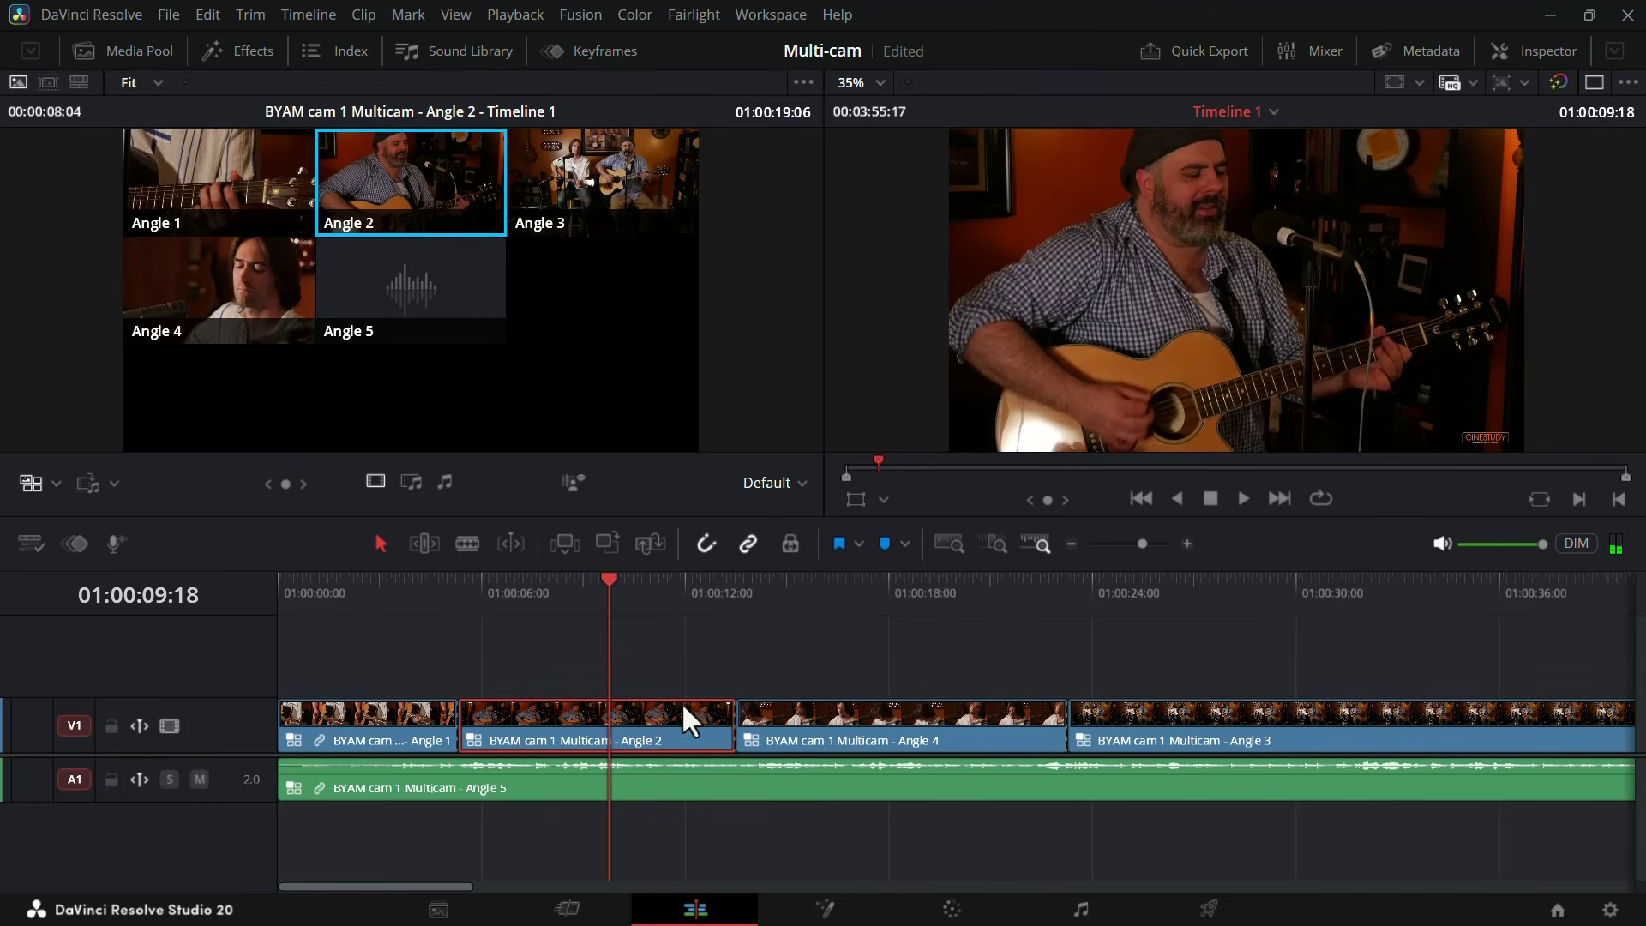
key("alt")
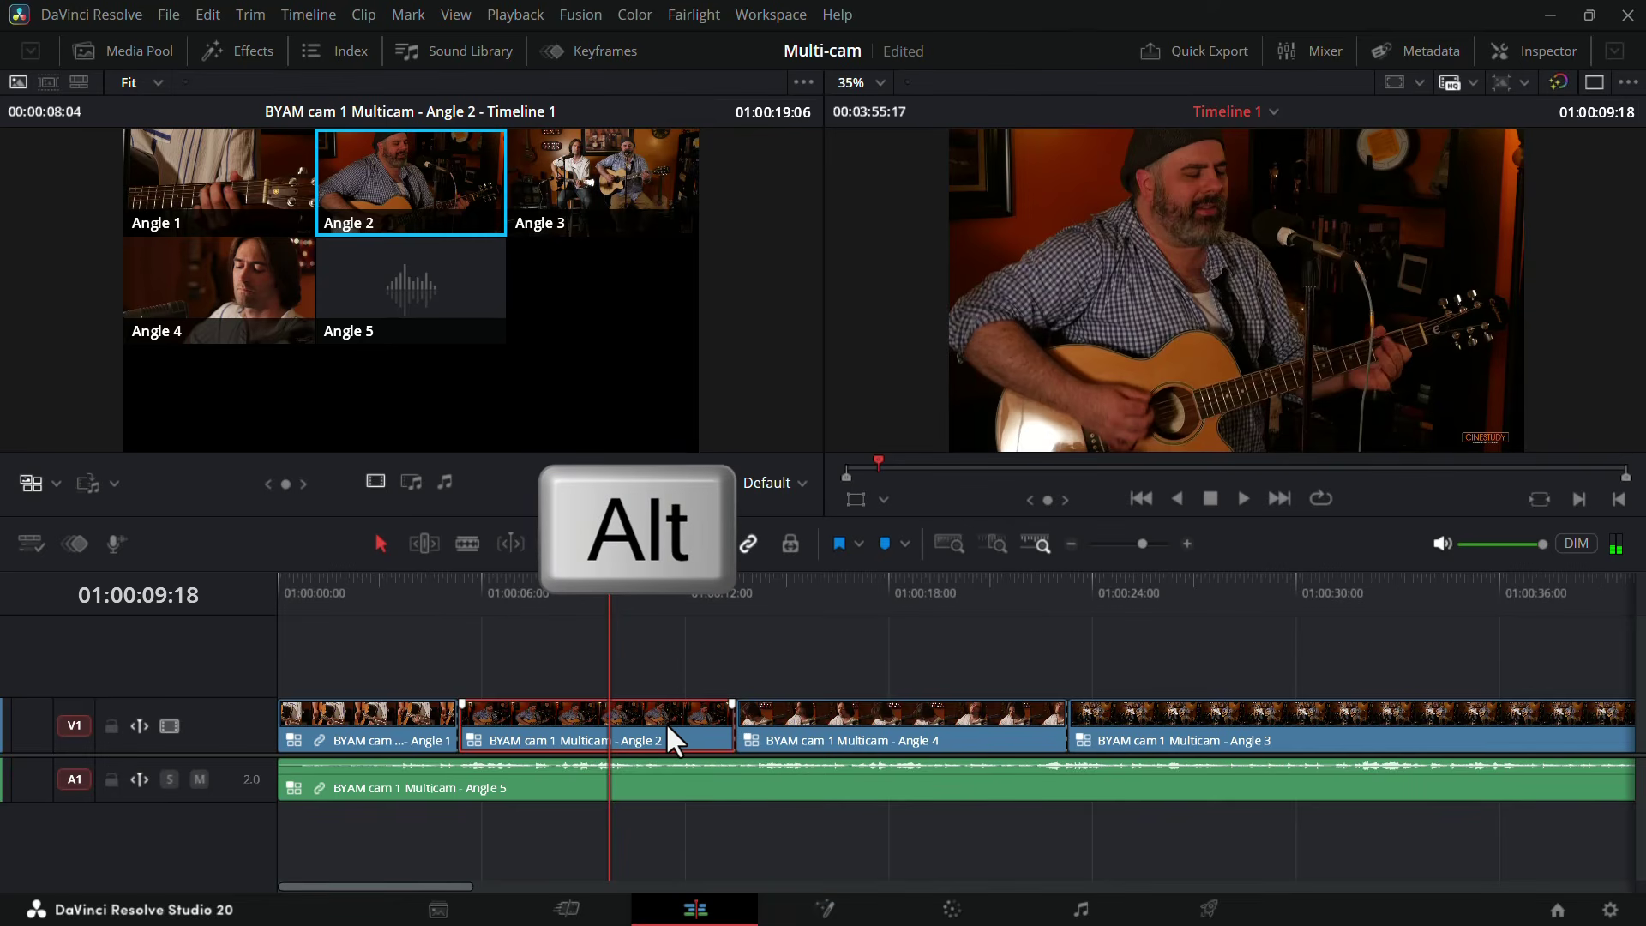
right_click(665, 722)
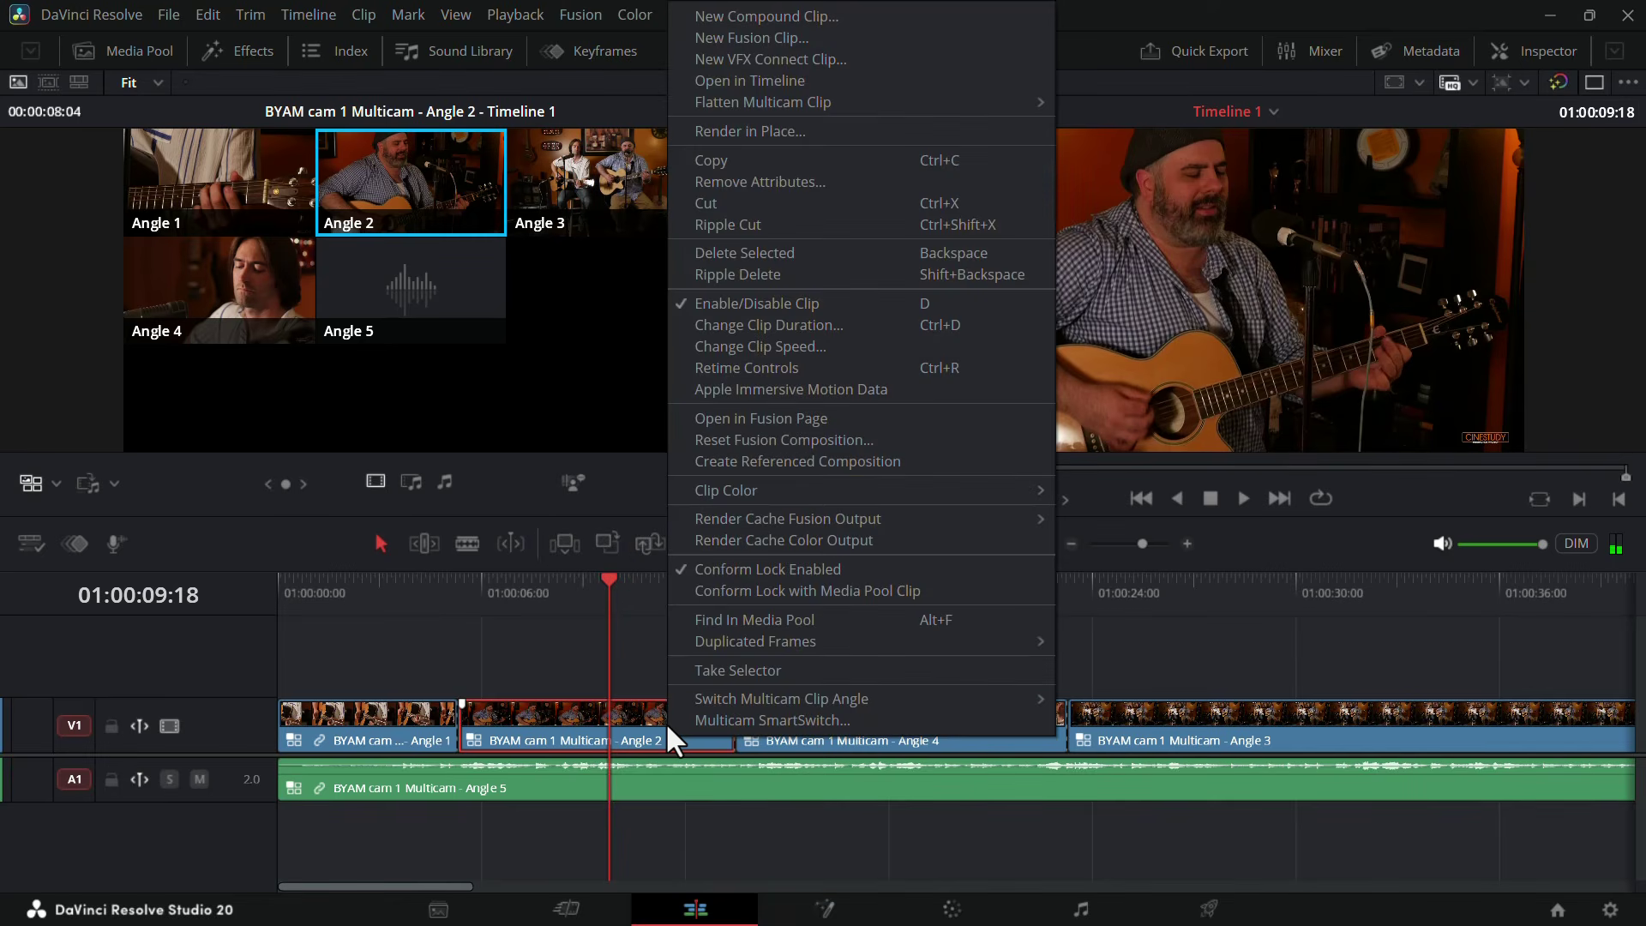
mouse_move(742, 705)
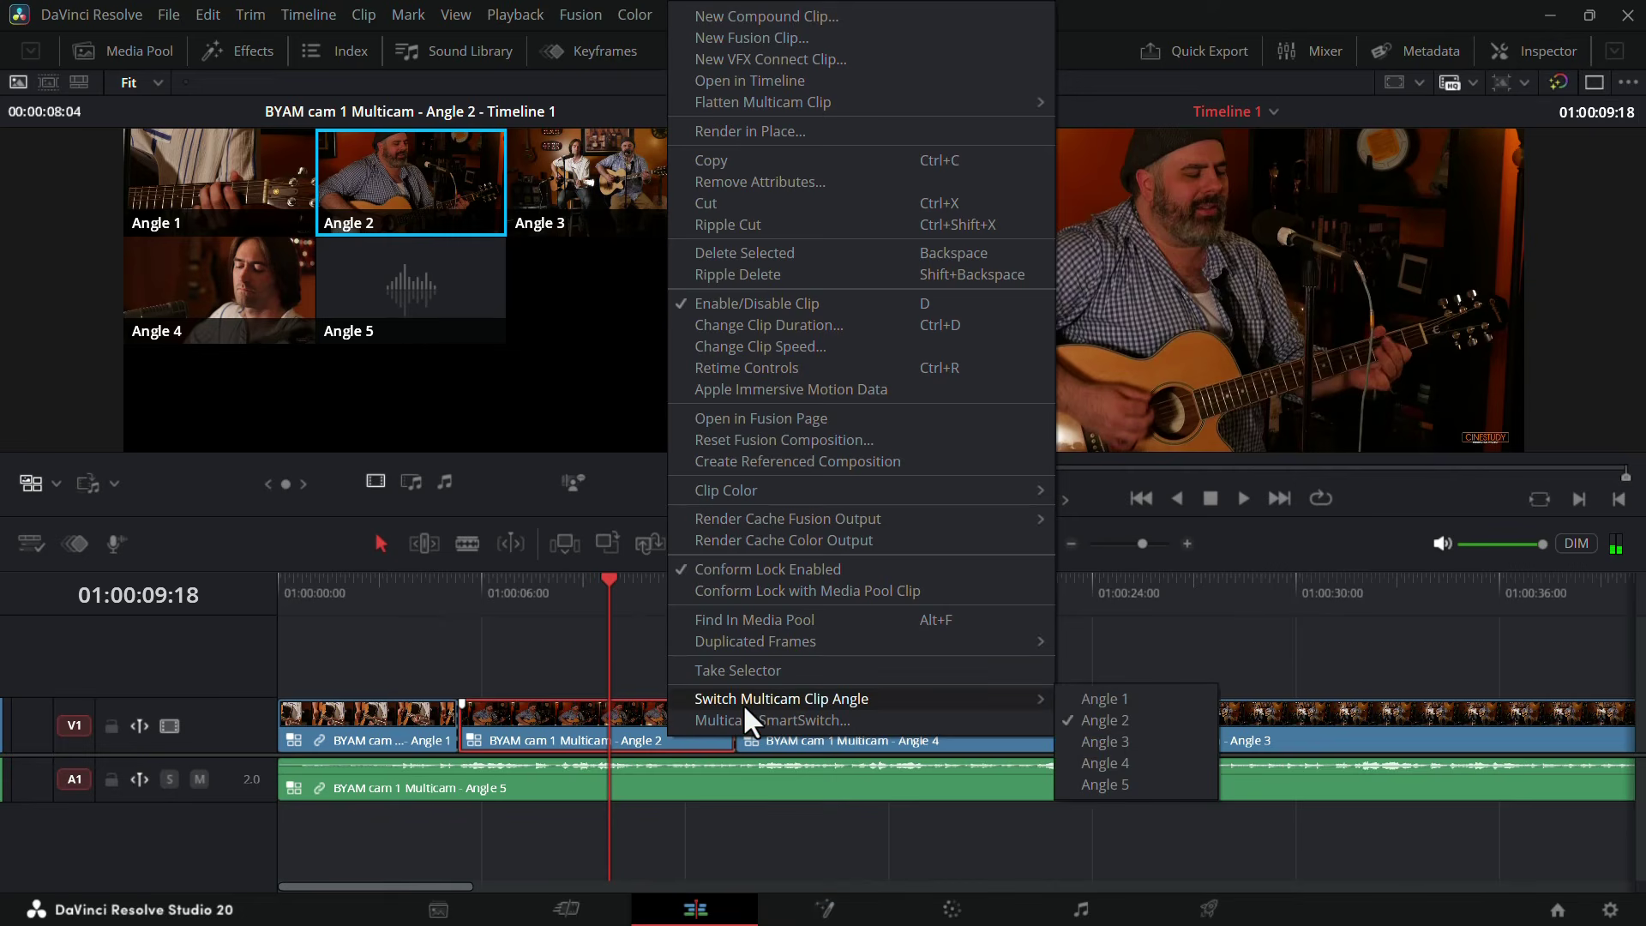
left_click(1125, 739)
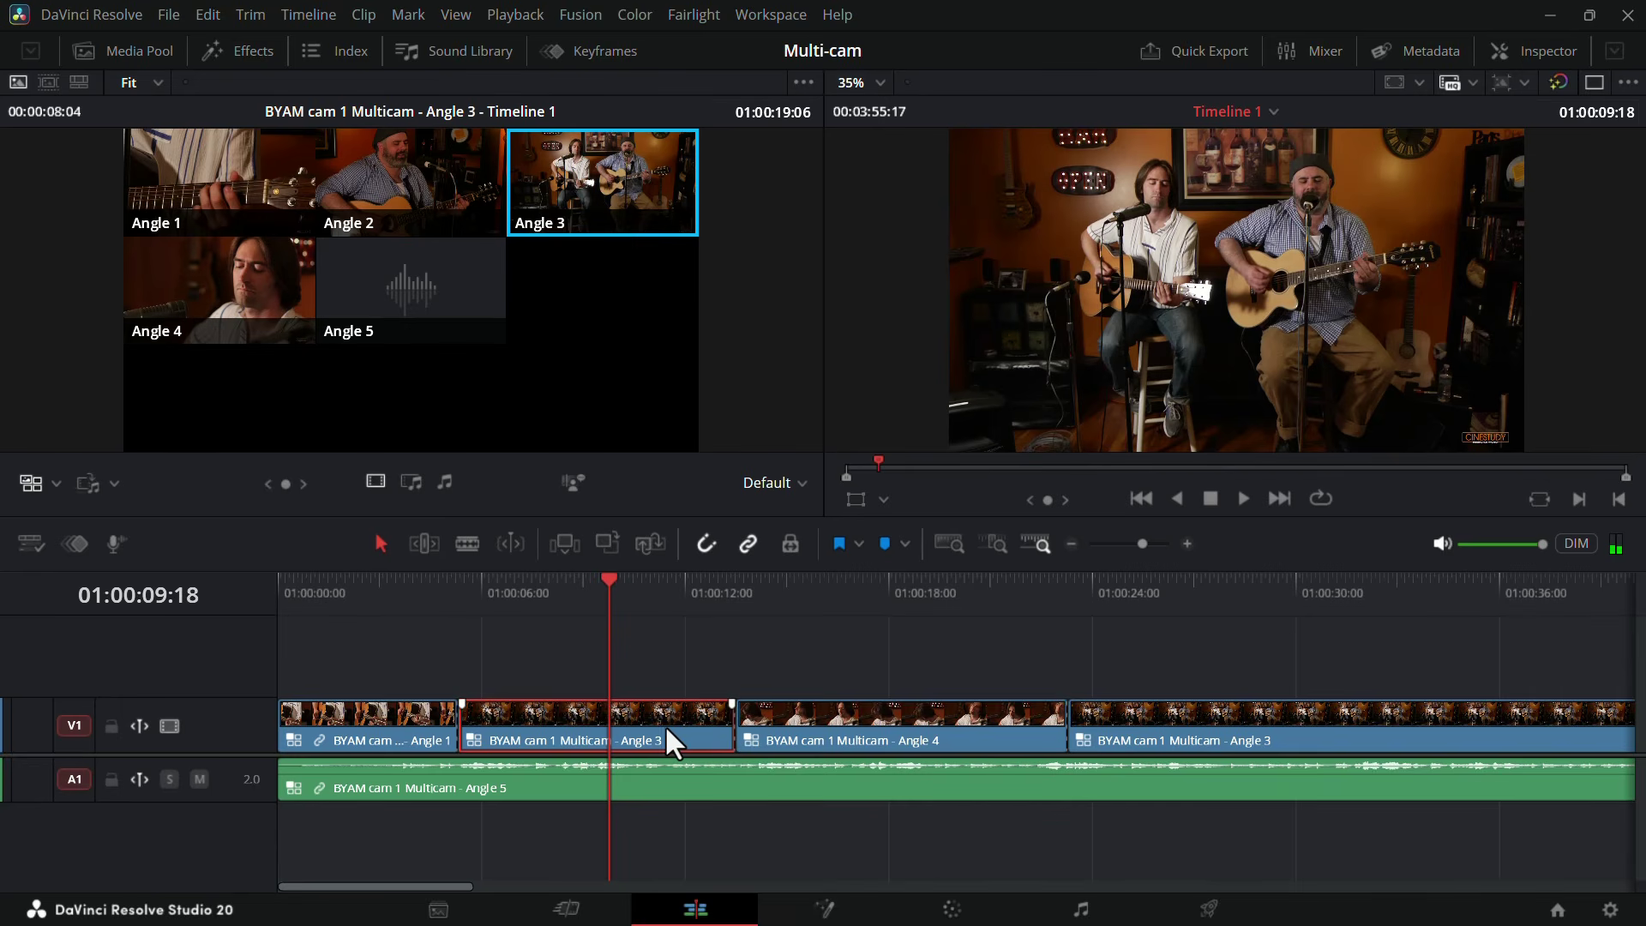
In Trim Edit mode, roll the video cut between the second clip and the Angle 4 clip earlier, to about 12 seconds.
left_click(749, 727)
left_click(424, 542)
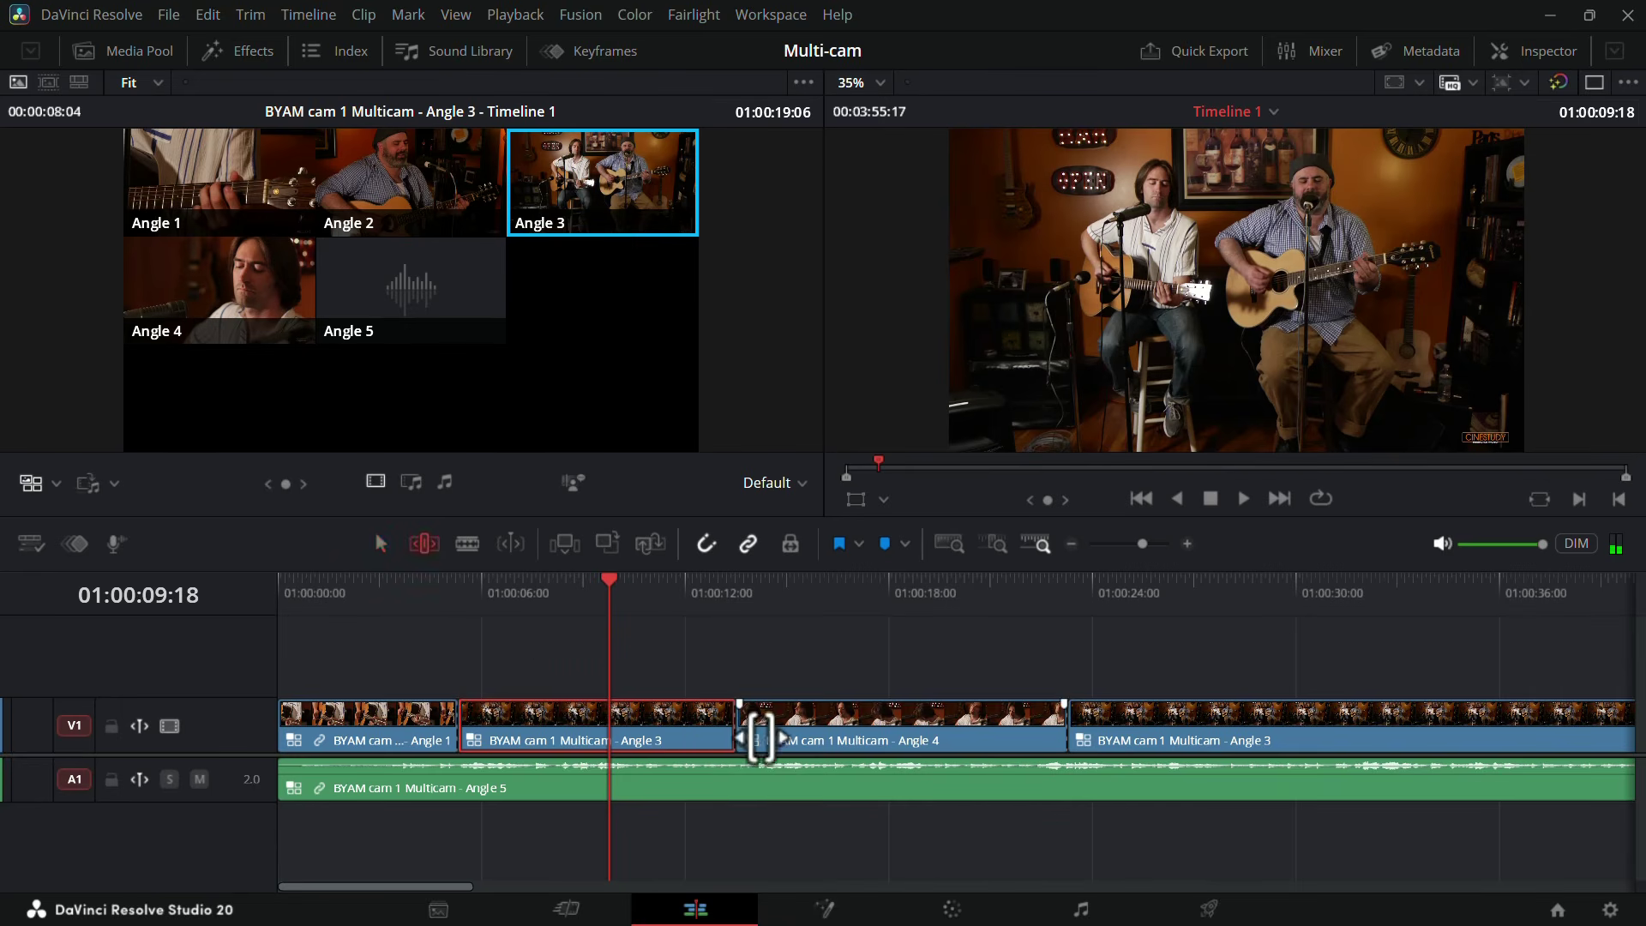
key("comma")
key("comma")
key("comma")
mouse_move(720, 727)
left_mouse_down()
mouse_move(683, 725)
mouse_move(747, 727)
left_mouse_up()
key("ctrl+z")
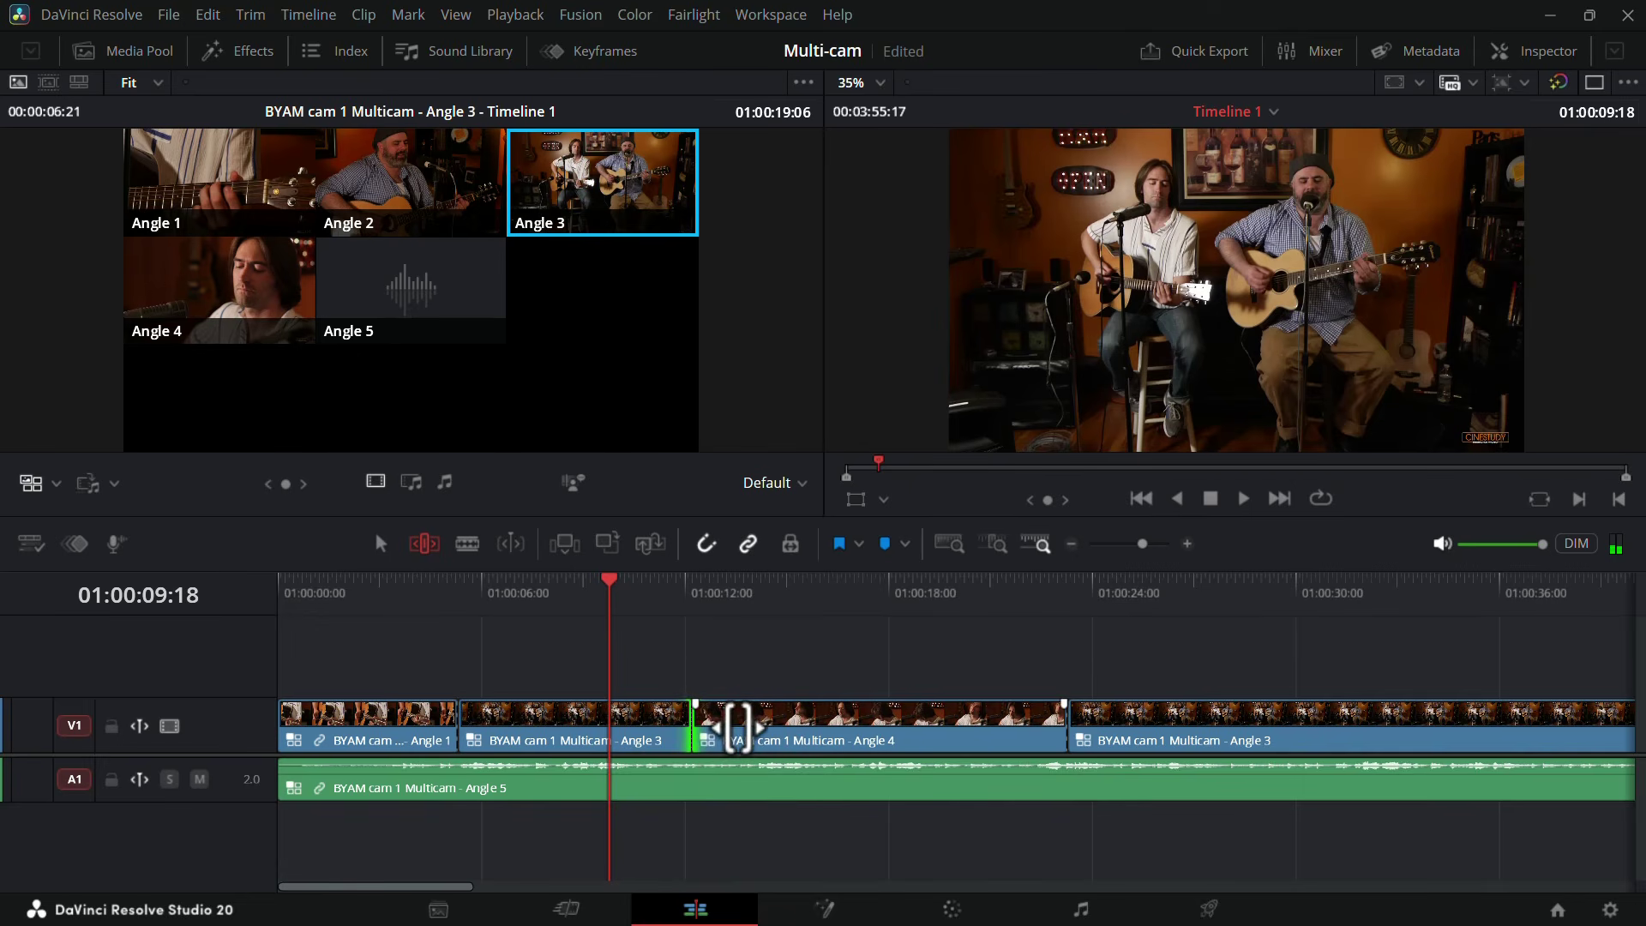